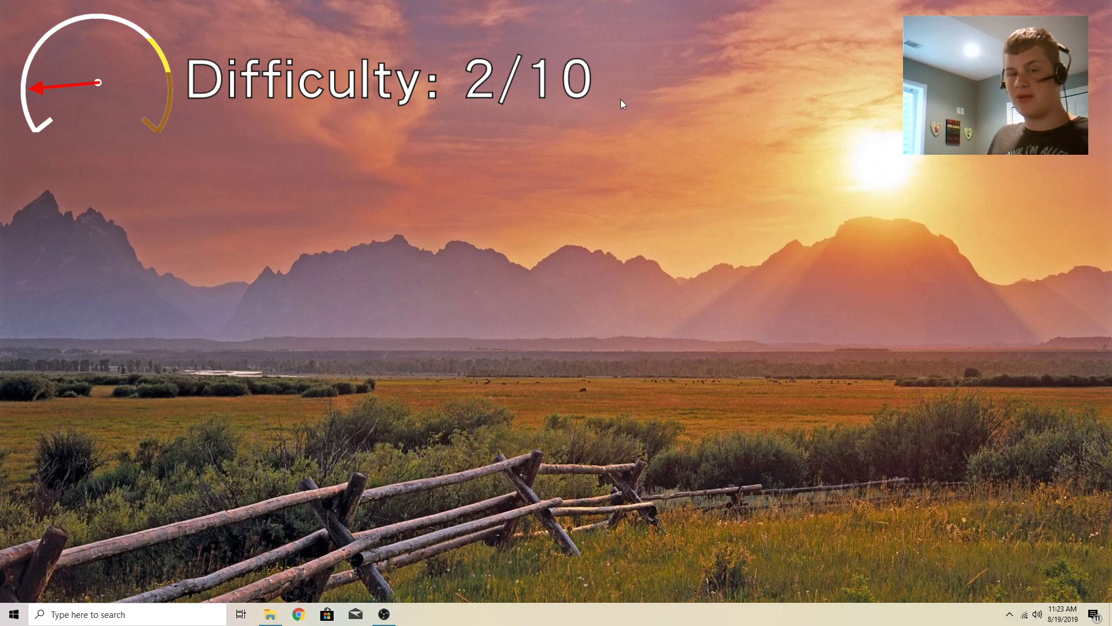
Open the Windows search panel from the taskbar's 'Type here to search' box.
{"action": "left_click", "coordinate": [138, 615]}
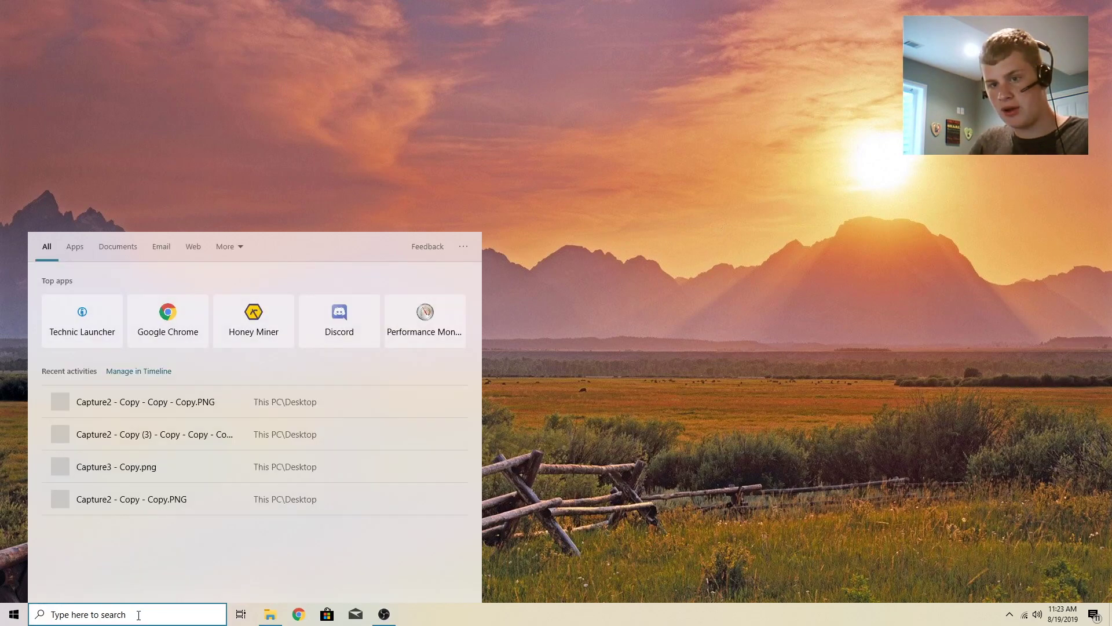
Launch Settings by searching 'settings', look up 'privacy', return Home and open Privacy.
{"action": "type", "text": "se"}
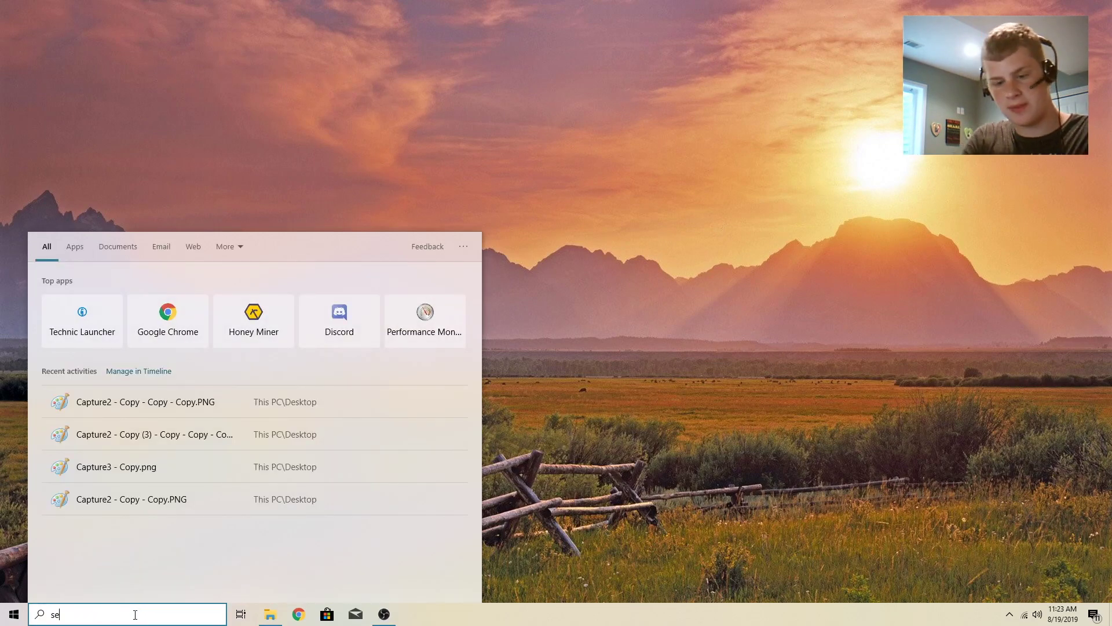
{"action": "type", "text": "ttings"}
{"action": "key", "text": "Return"}
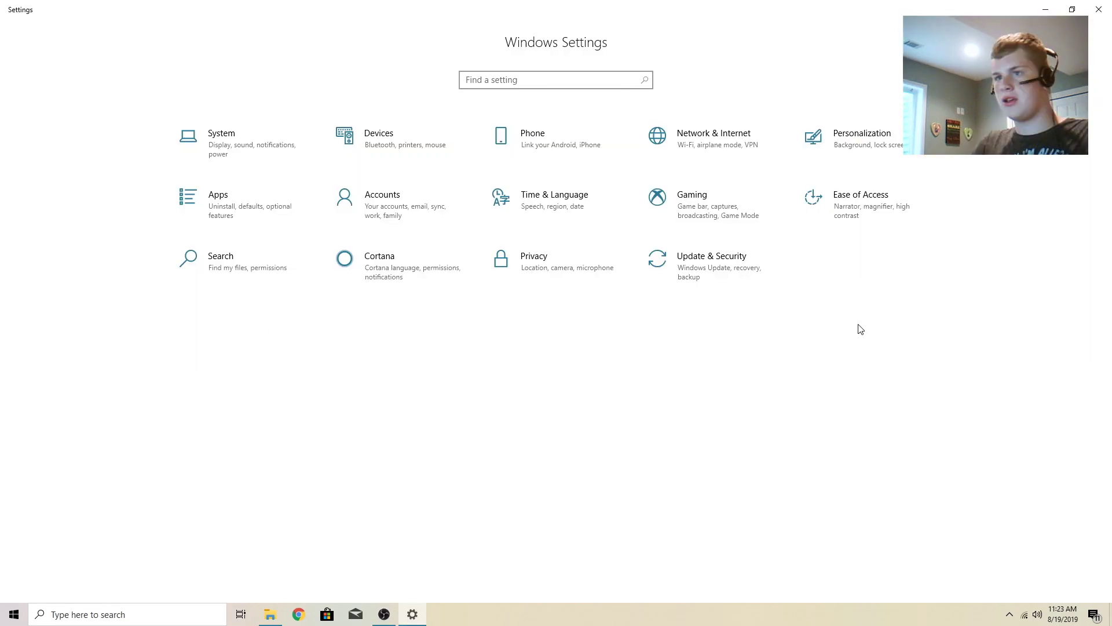
{"action": "left_click", "coordinate": [530, 84]}
{"action": "type", "text": "privacy"}
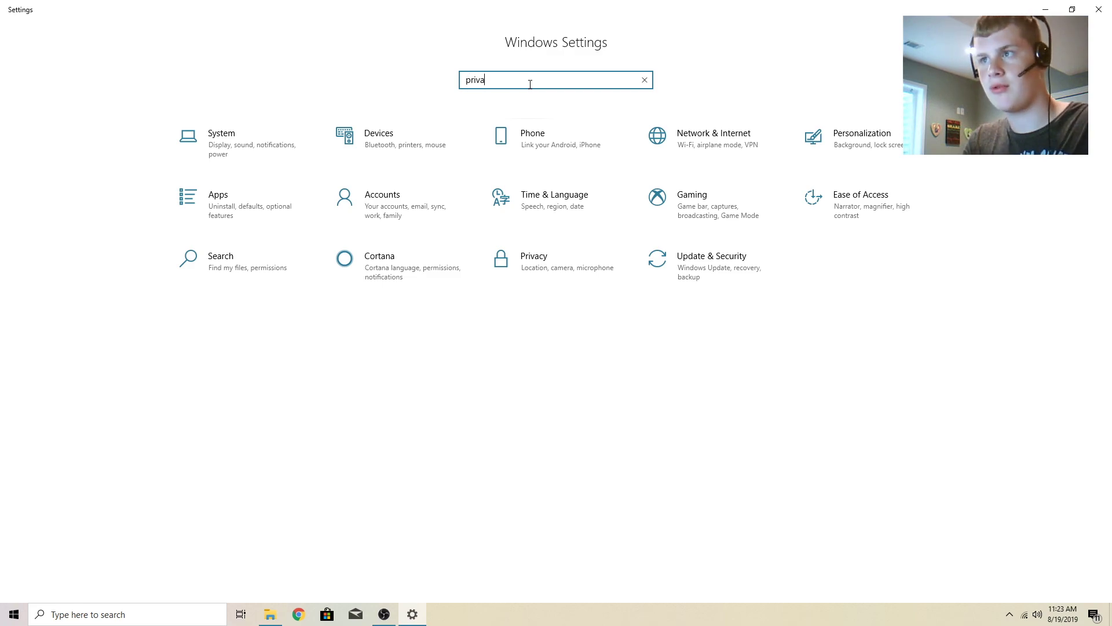
{"action": "left_click", "coordinate": [520, 197]}
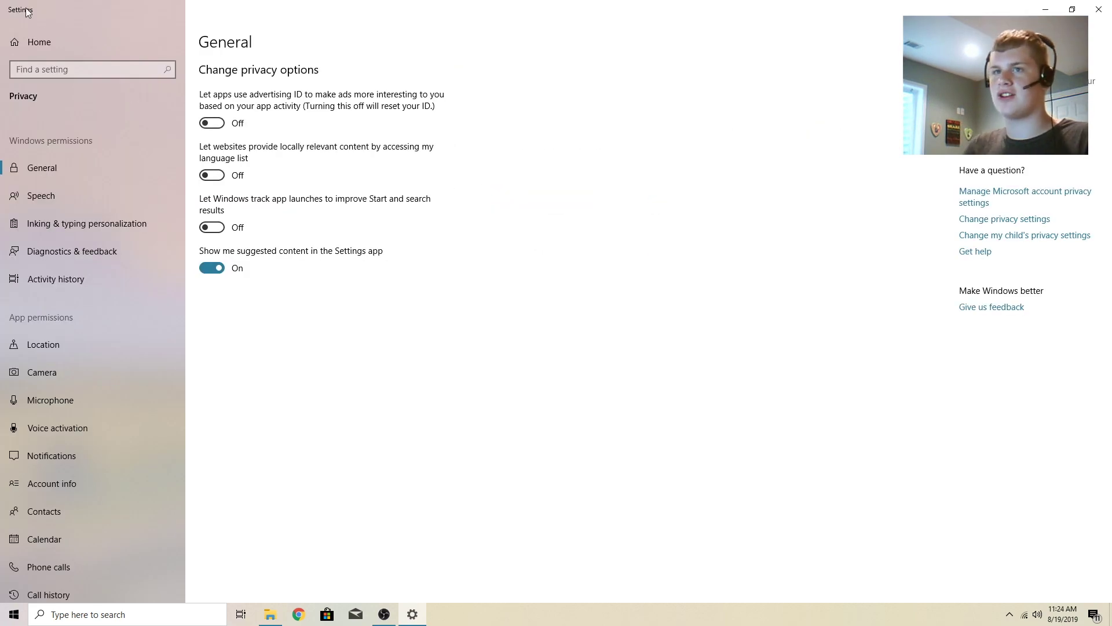
{"action": "left_click", "coordinate": [50, 43]}
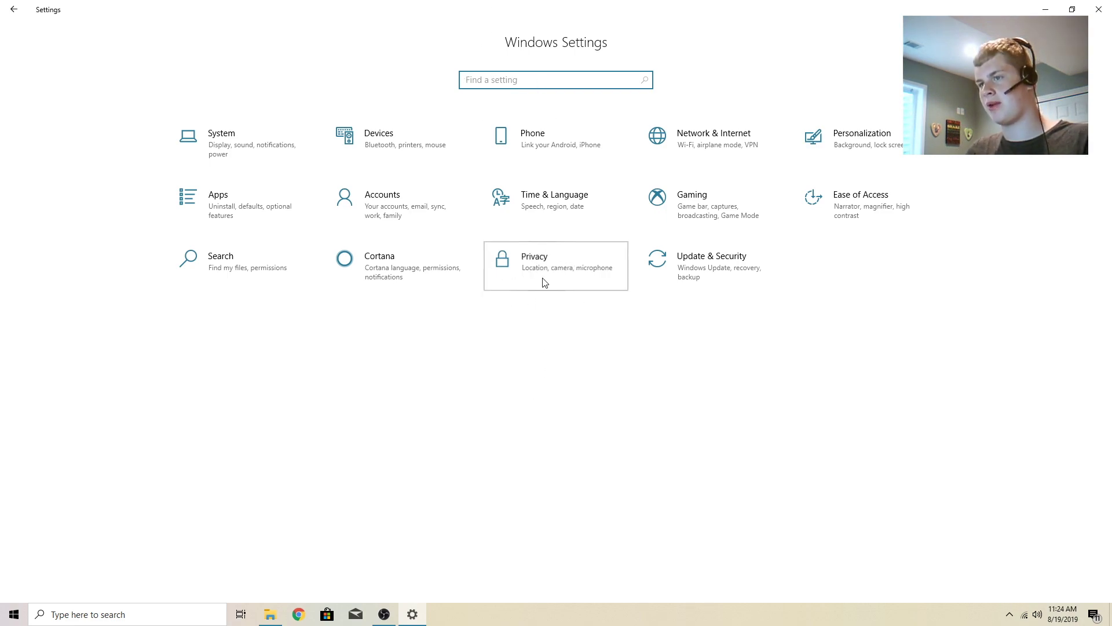
{"action": "left_click", "coordinate": [589, 276]}
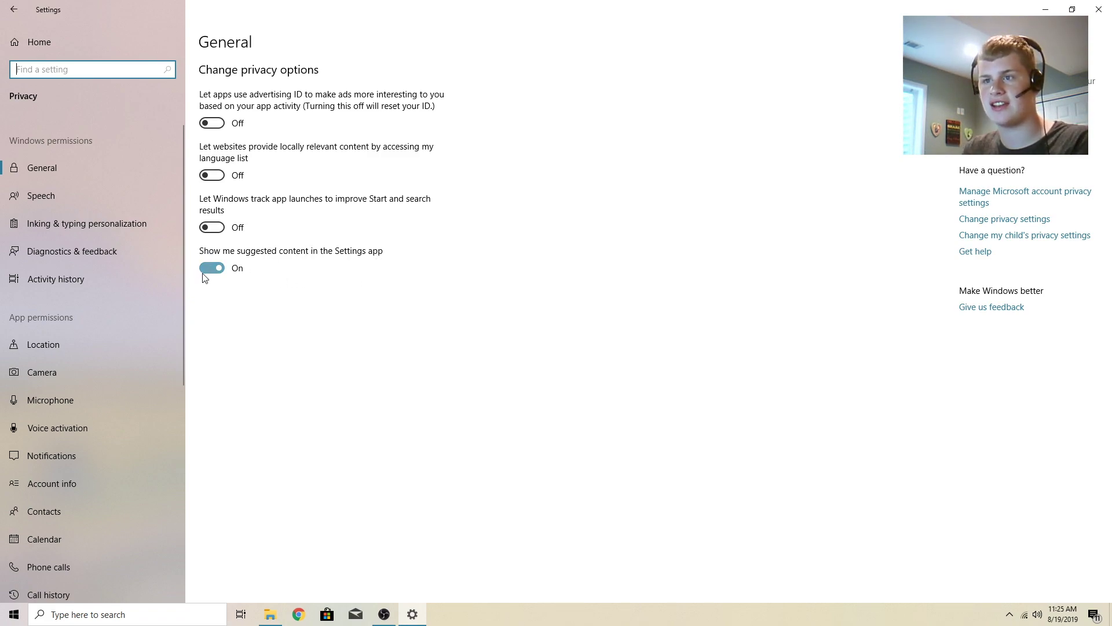
Switch off 'Show me suggested content in the Settings app'.
{"action": "left_click", "coordinate": [220, 268]}
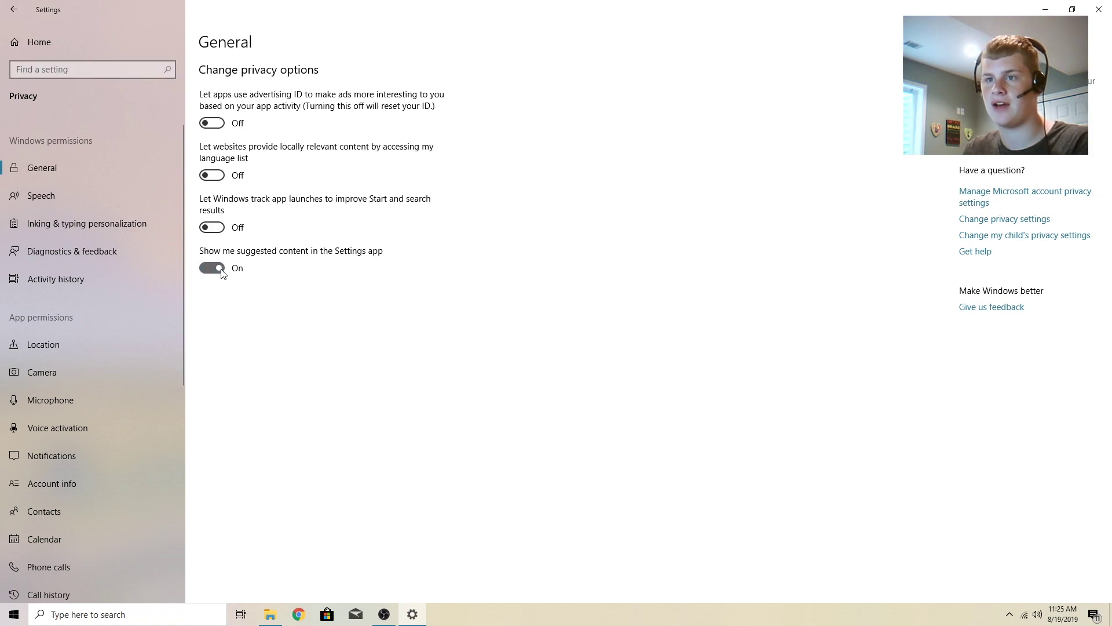
{"action": "left_click", "coordinate": [221, 270]}
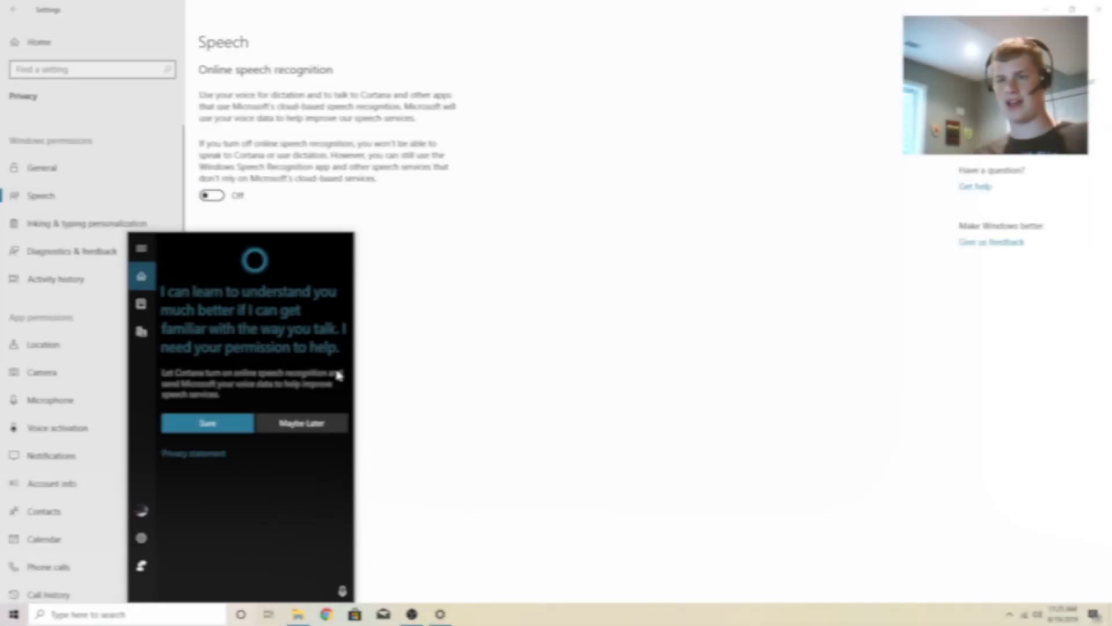
Dismiss Cortana's speech permission prompts and keep online speech recognition off.
{"action": "left_click", "coordinate": [219, 429]}
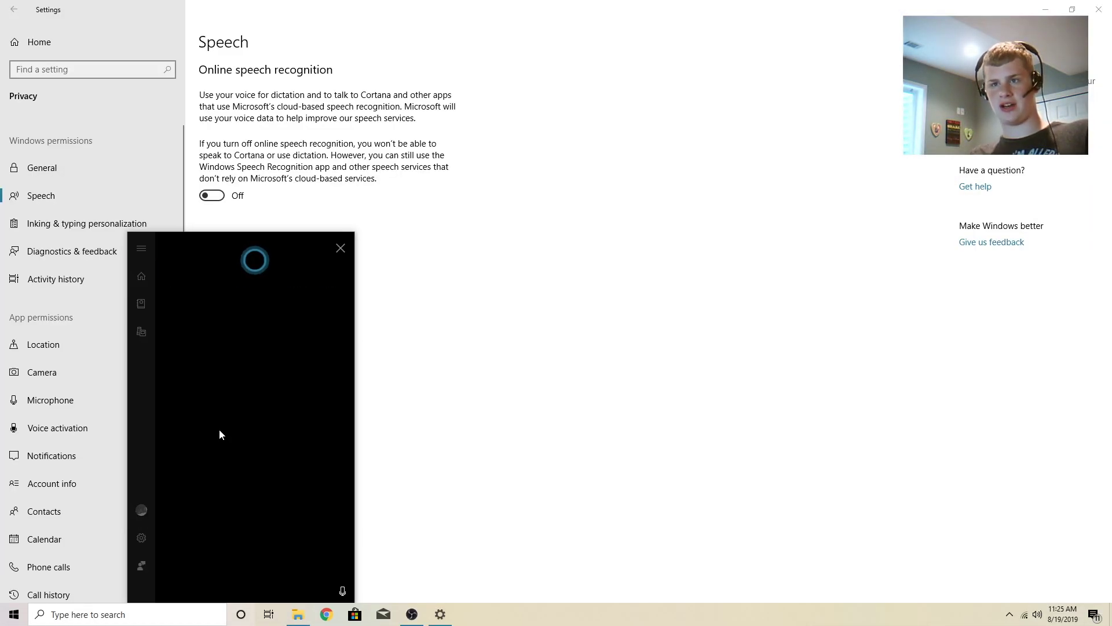
{"action": "left_click", "coordinate": [242, 614]}
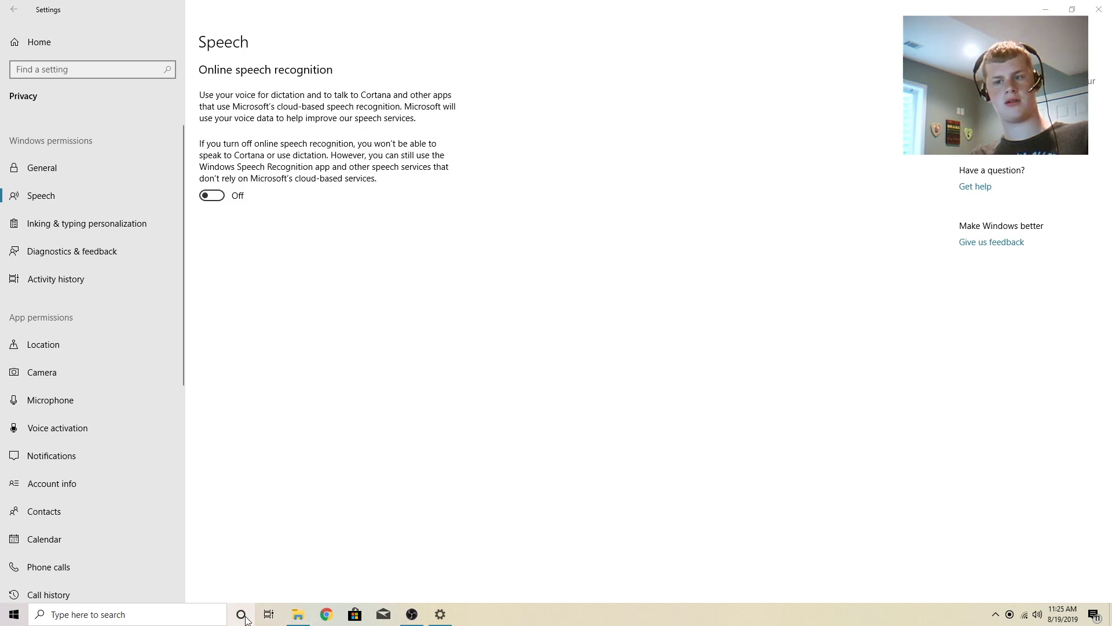
{"action": "left_click", "coordinate": [241, 615]}
{"action": "left_click", "coordinate": [212, 196]}
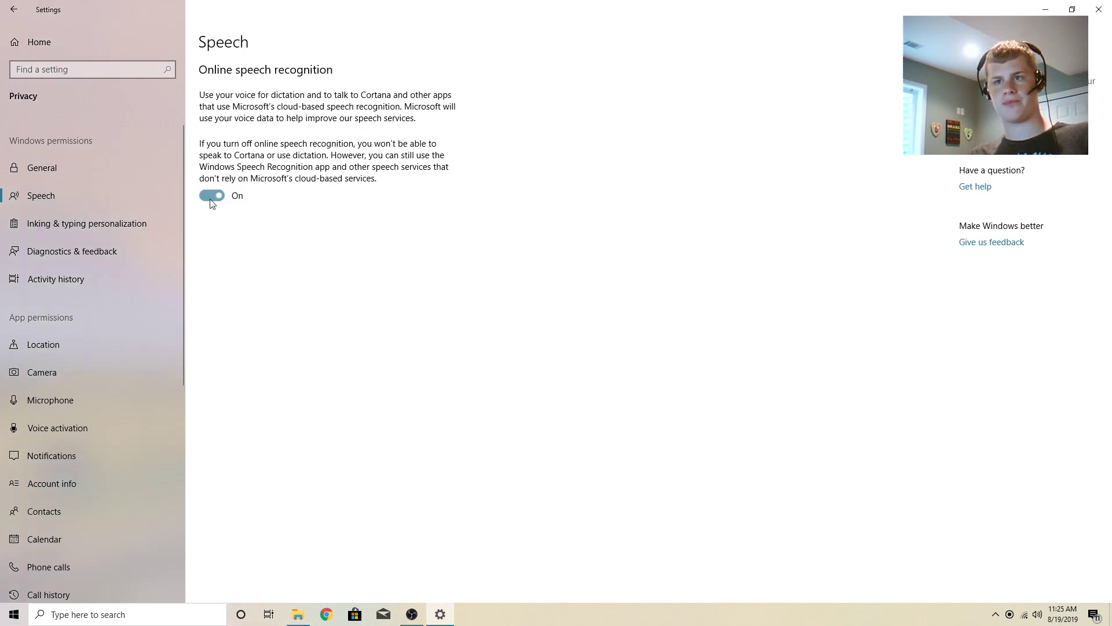
{"action": "left_click", "coordinate": [212, 196]}
{"action": "left_click", "coordinate": [238, 615]}
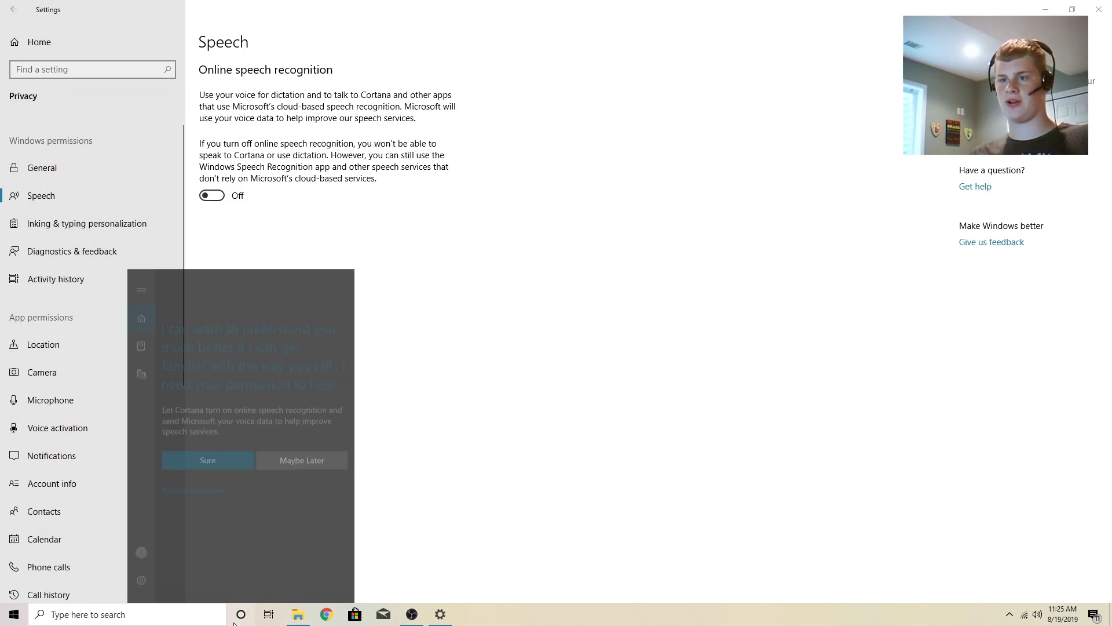
{"action": "left_click", "coordinate": [405, 330]}
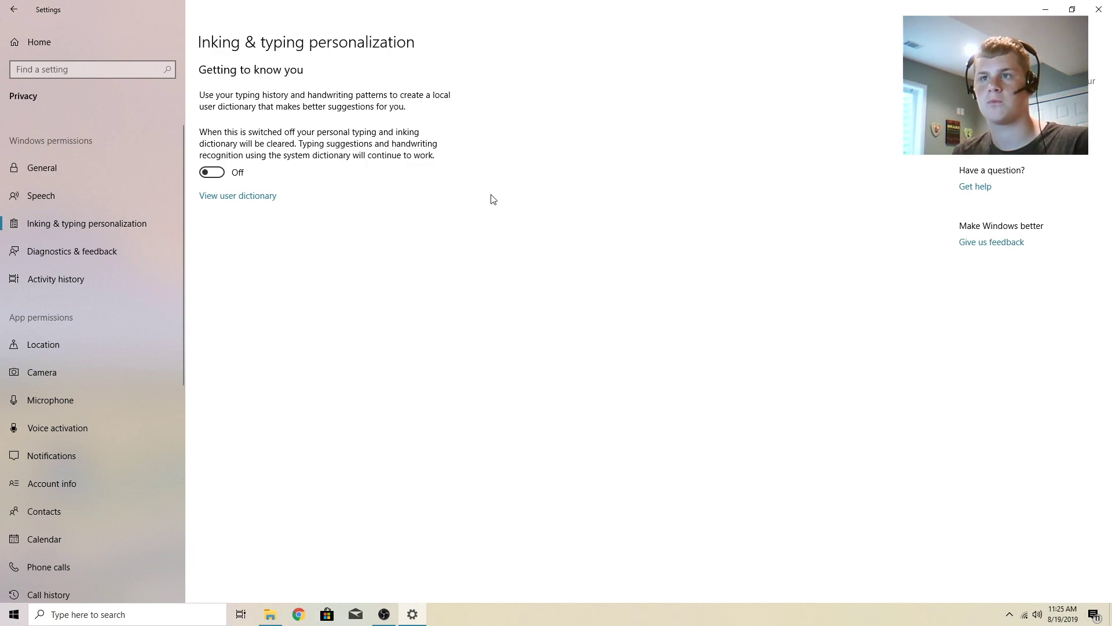
Keep 'Getting to know you' off, toggle the taskbar touch keyboard button on and off, then open Diagnostics & feedback.
{"action": "left_click", "coordinate": [212, 172]}
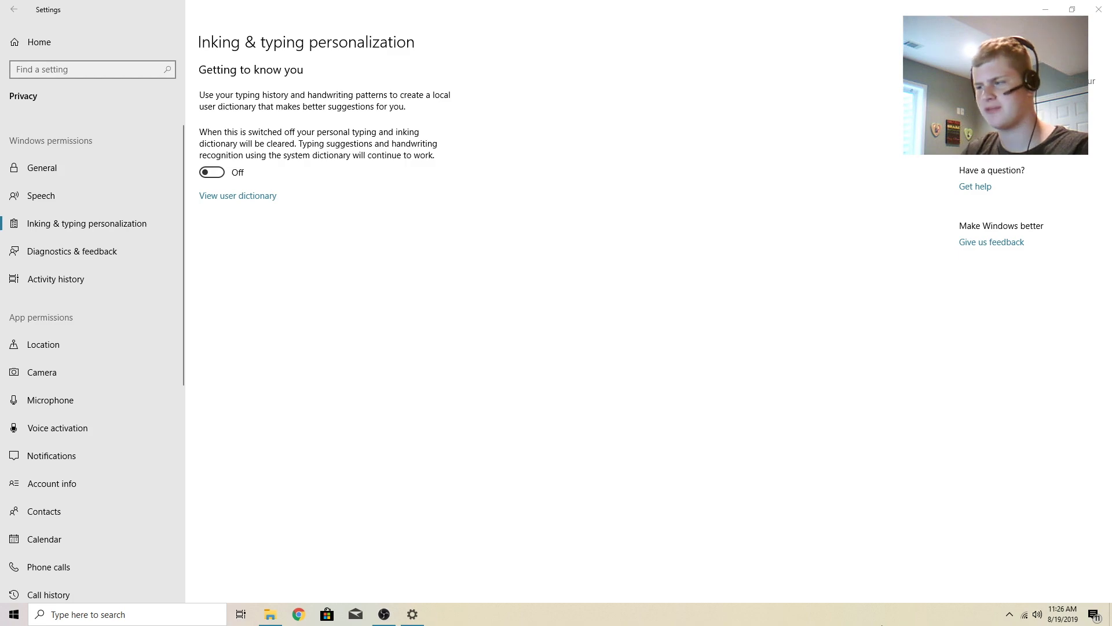
{"action": "right_click", "coordinate": [883, 614]}
{"action": "left_click", "coordinate": [956, 463]}
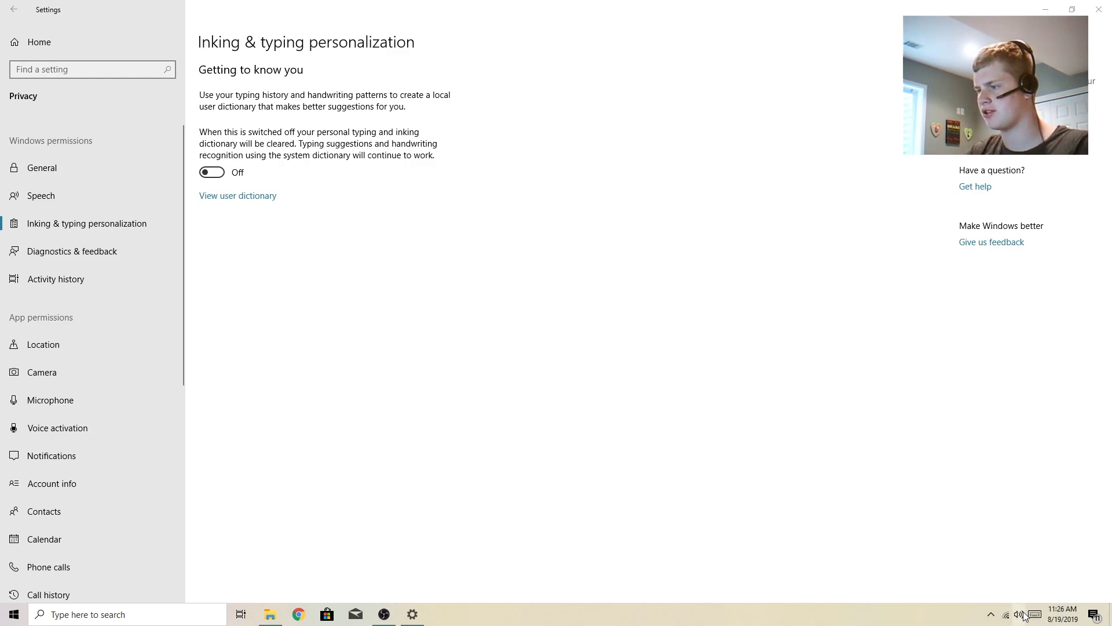
{"action": "right_click", "coordinate": [832, 614]}
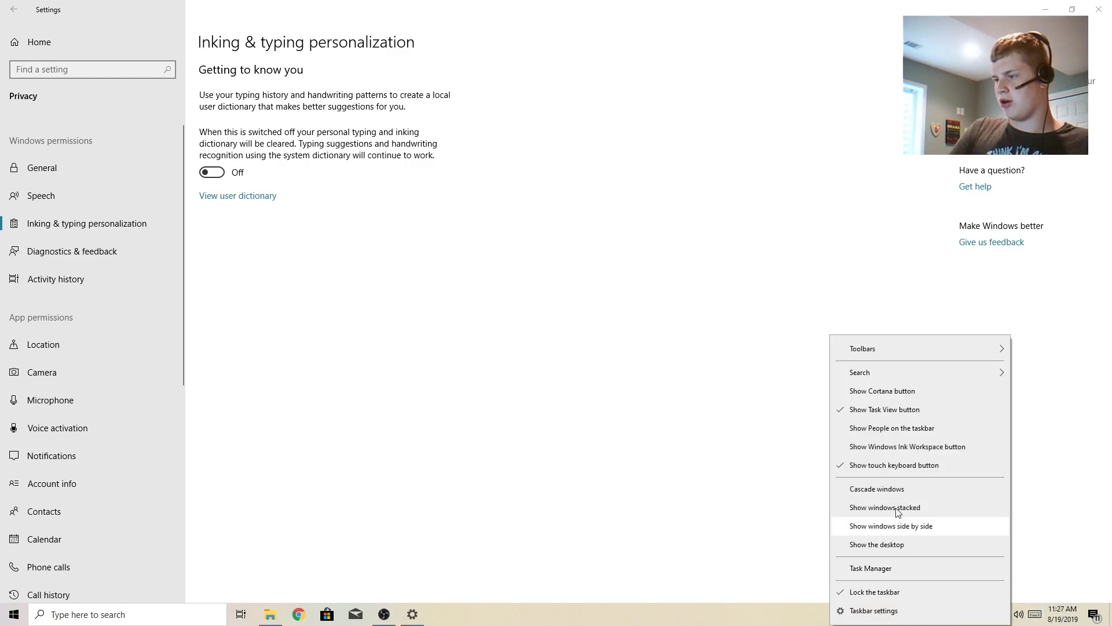
{"action": "left_click", "coordinate": [892, 465]}
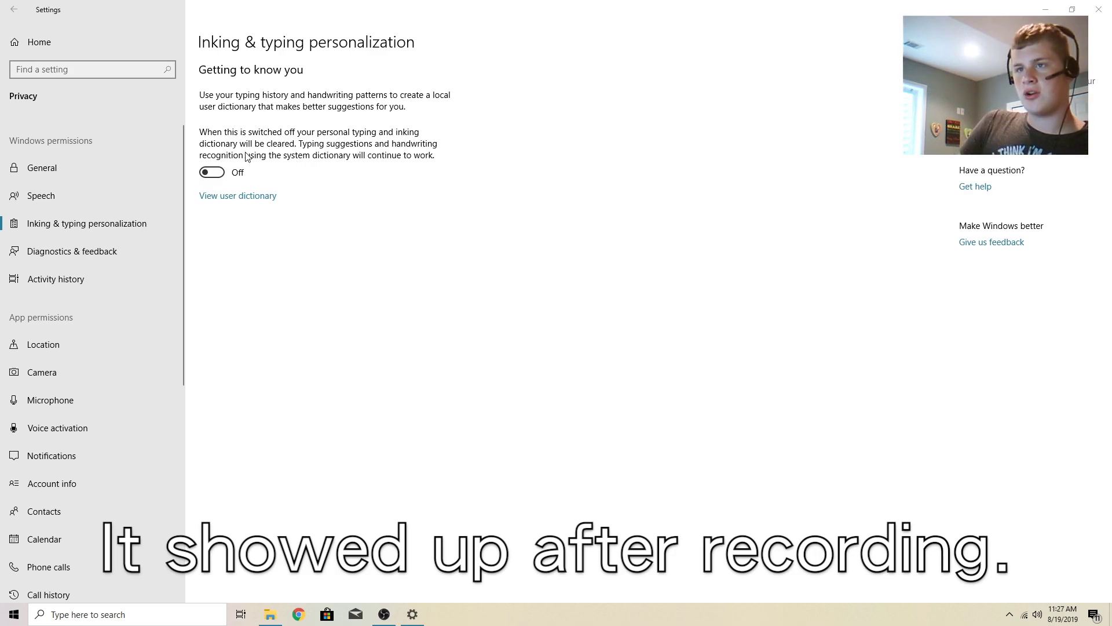
{"action": "left_click", "coordinate": [64, 253]}
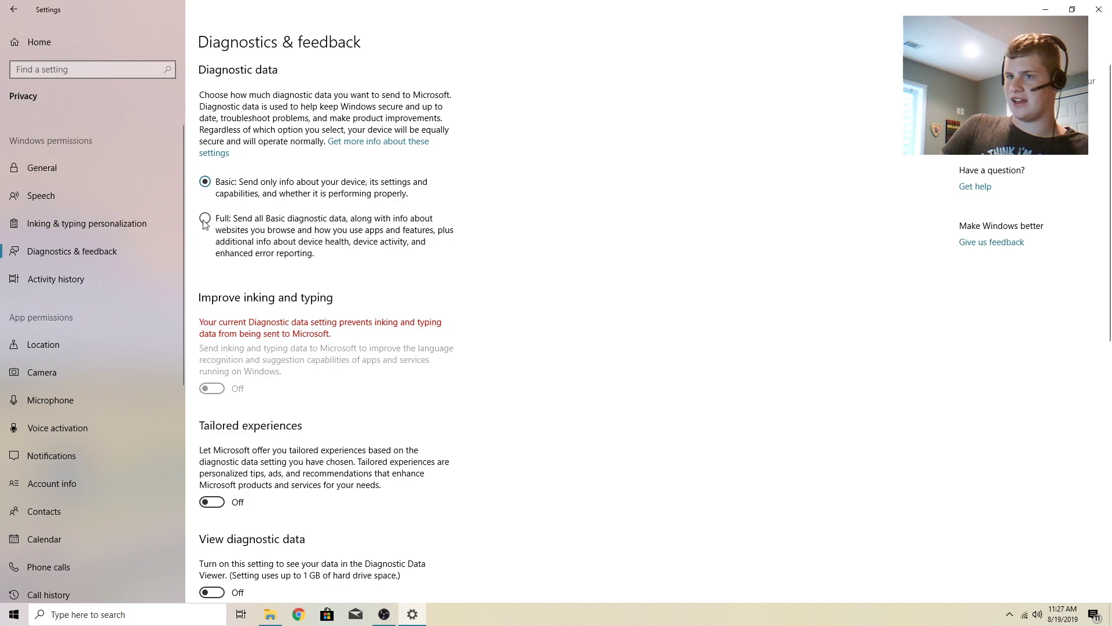
{"action": "left_click", "coordinate": [205, 218]}
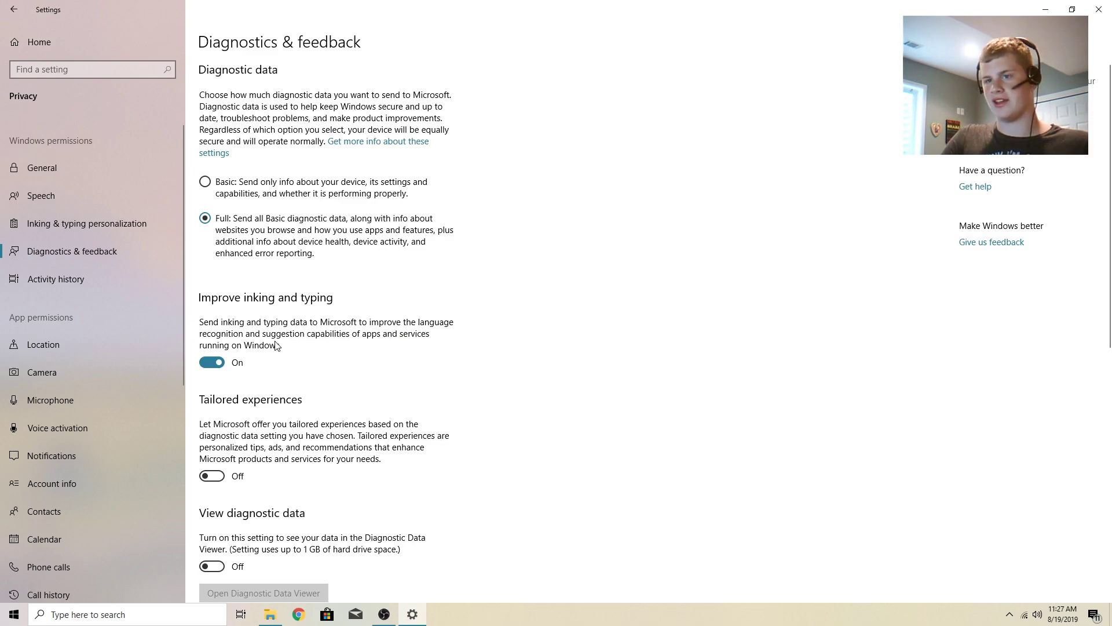
{"action": "left_click", "coordinate": [205, 181]}
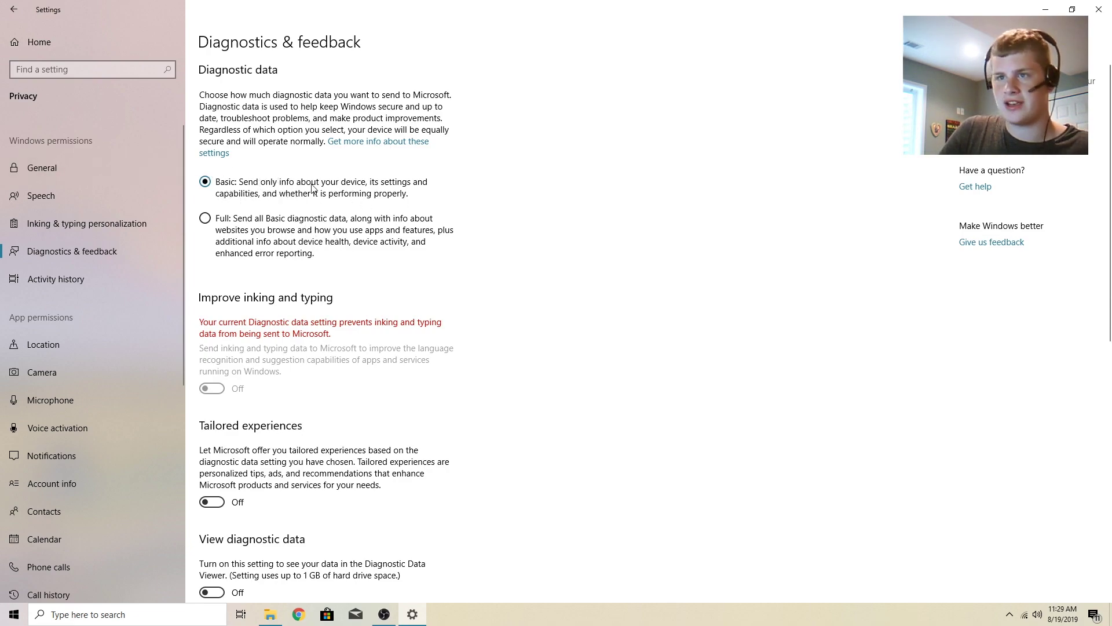
{"action": "scroll", "coordinate": [255, 243], "scroll_direction": "down", "scroll_amount": 4}
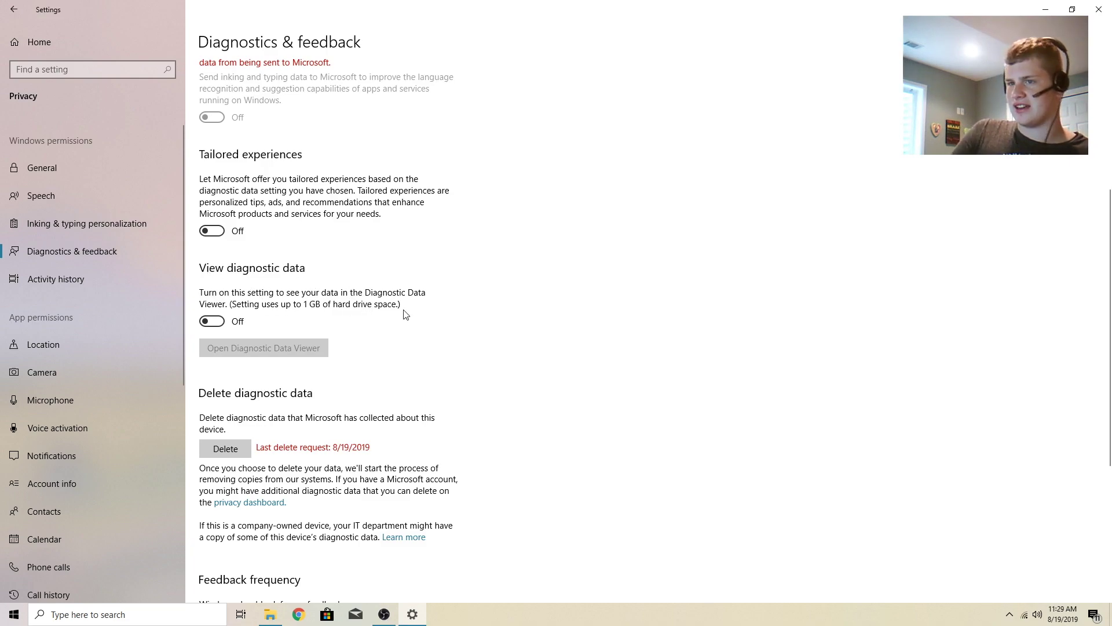
{"action": "left_click", "coordinate": [237, 326]}
Open the diagnostic data viewer and scroll through the Diagnostics & feedback page.
{"action": "left_click", "coordinate": [270, 351]}
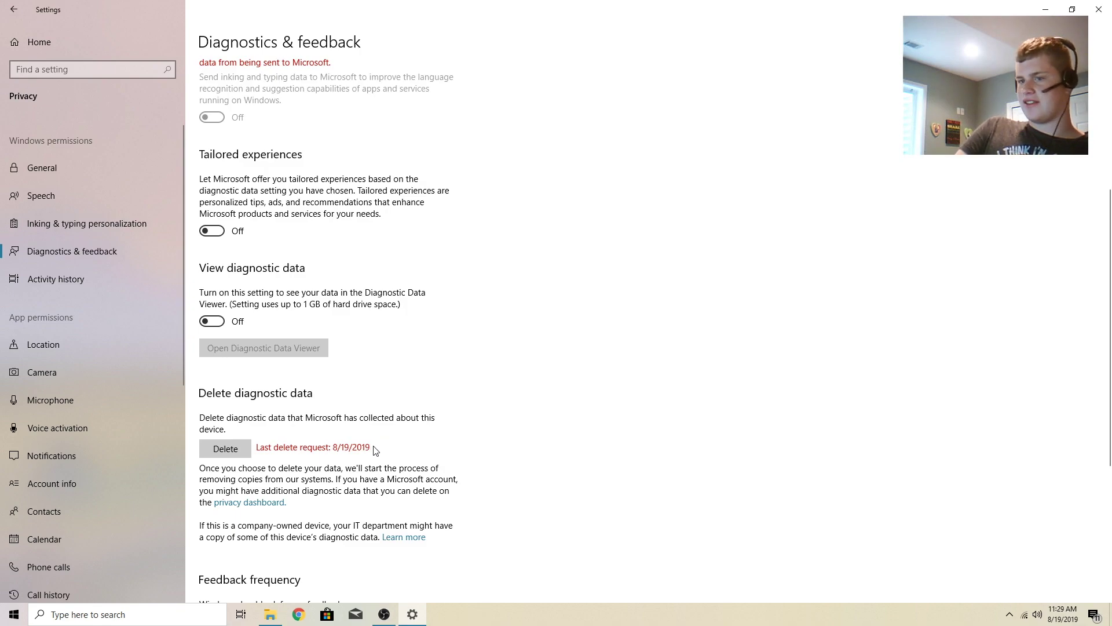
{"action": "scroll", "coordinate": [251, 201], "scroll_direction": "up", "scroll_amount": 5}
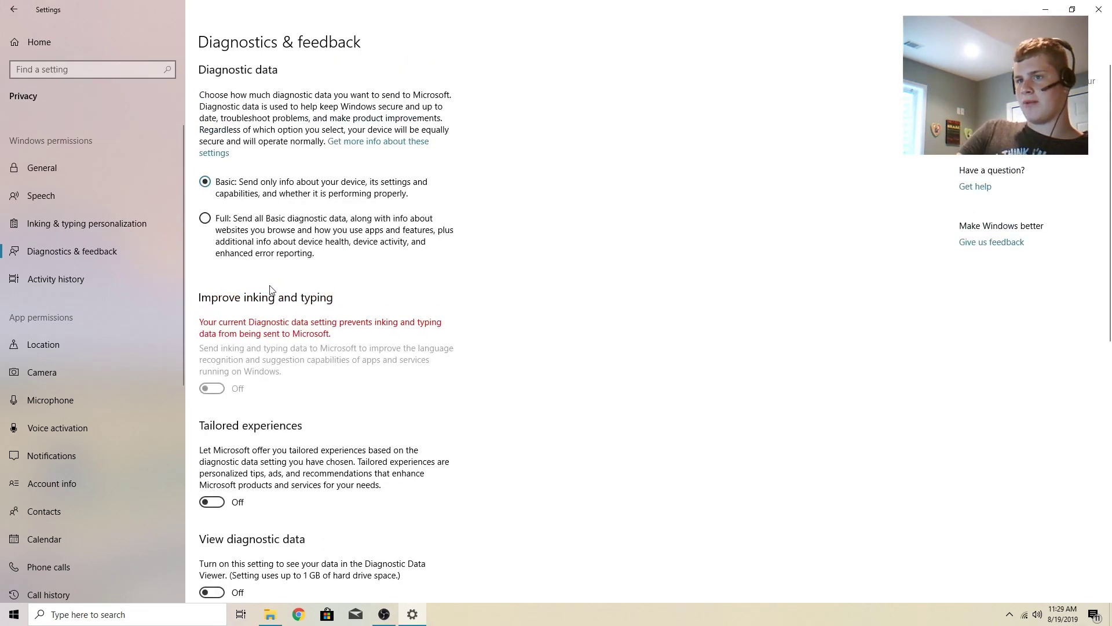
{"action": "scroll", "coordinate": [272, 289], "scroll_direction": "down", "scroll_amount": 6}
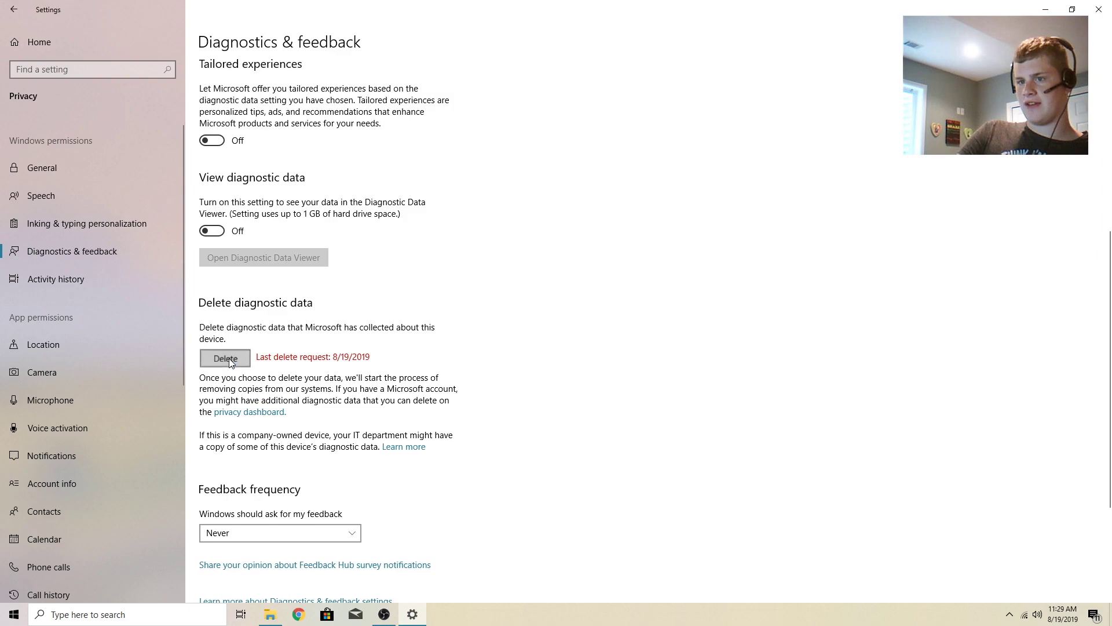
{"action": "scroll", "coordinate": [380, 376], "scroll_direction": "down", "scroll_amount": 3}
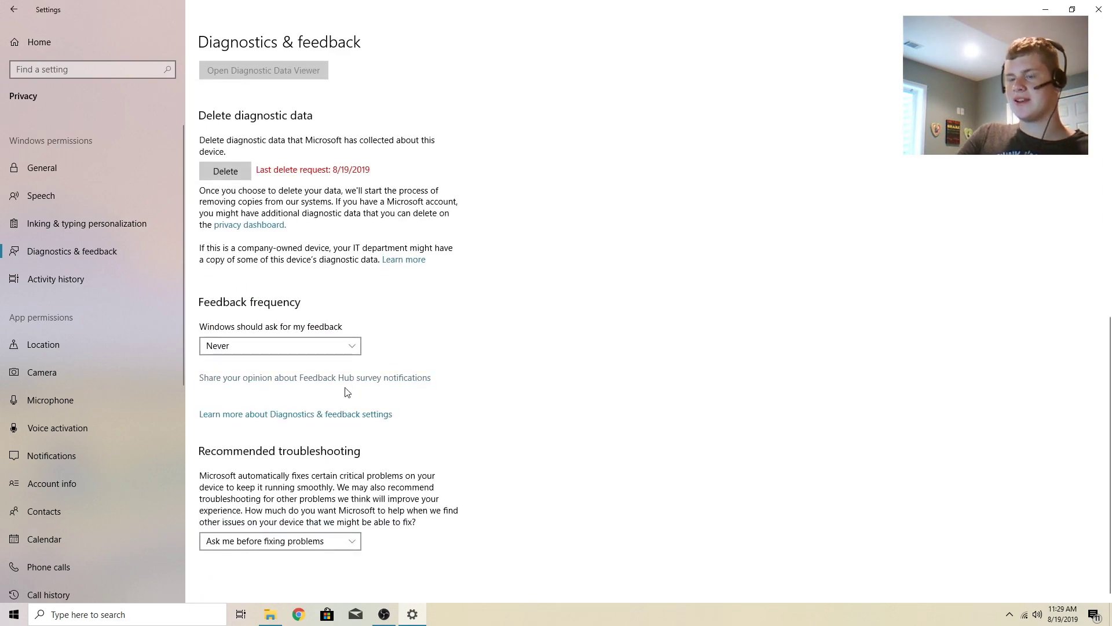
Set Feedback frequency to Never.
{"action": "left_click", "coordinate": [322, 350]}
{"action": "left_click", "coordinate": [315, 273]}
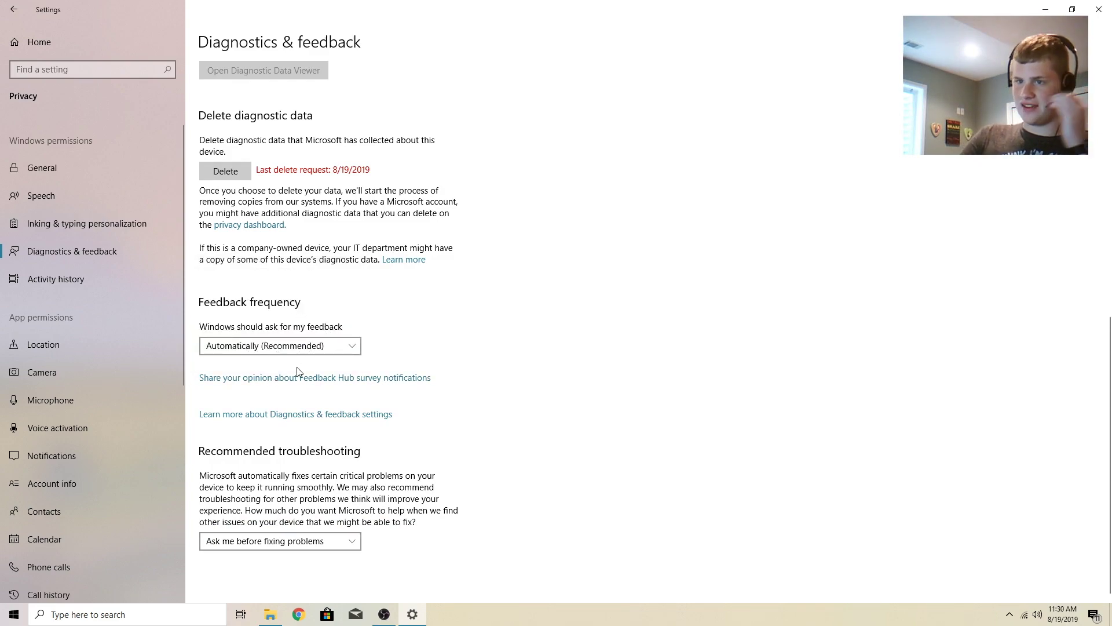
{"action": "left_click", "coordinate": [300, 346]}
{"action": "left_click", "coordinate": [302, 429]}
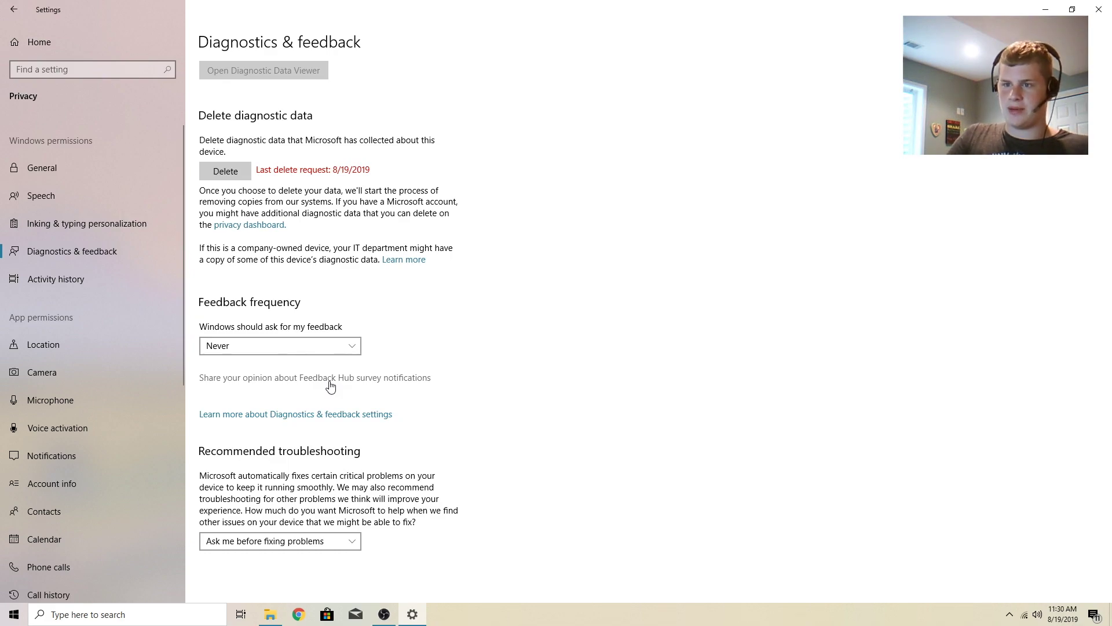
{"action": "left_click", "coordinate": [308, 345]}
{"action": "left_click", "coordinate": [415, 341]}
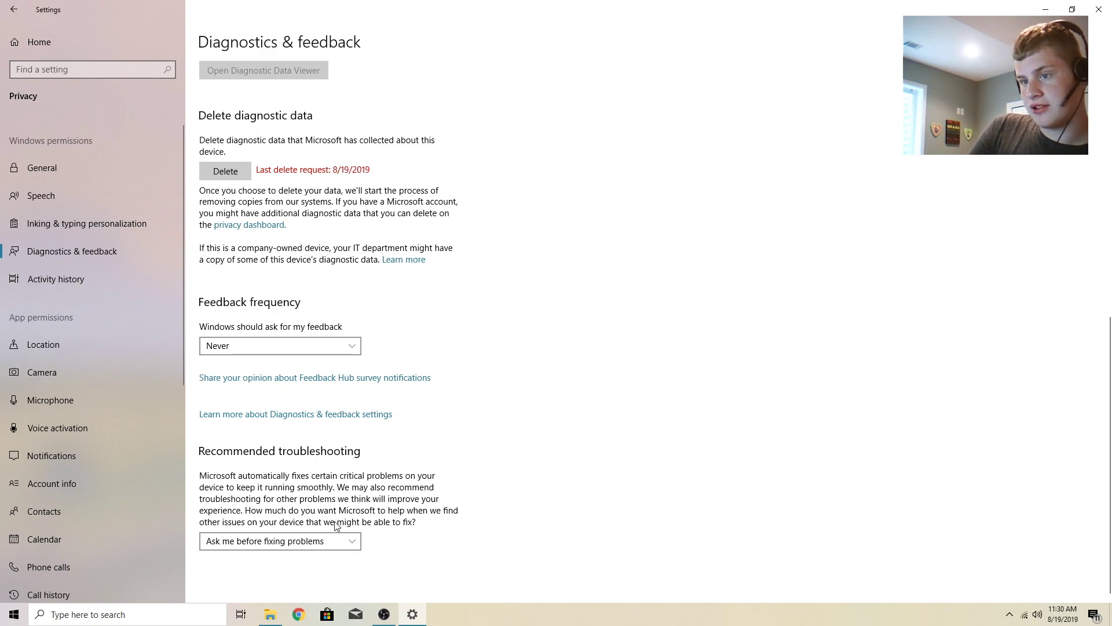
Leave Recommended troubleshooting unchanged and go to the Activity history page.
{"action": "left_click", "coordinate": [339, 544]}
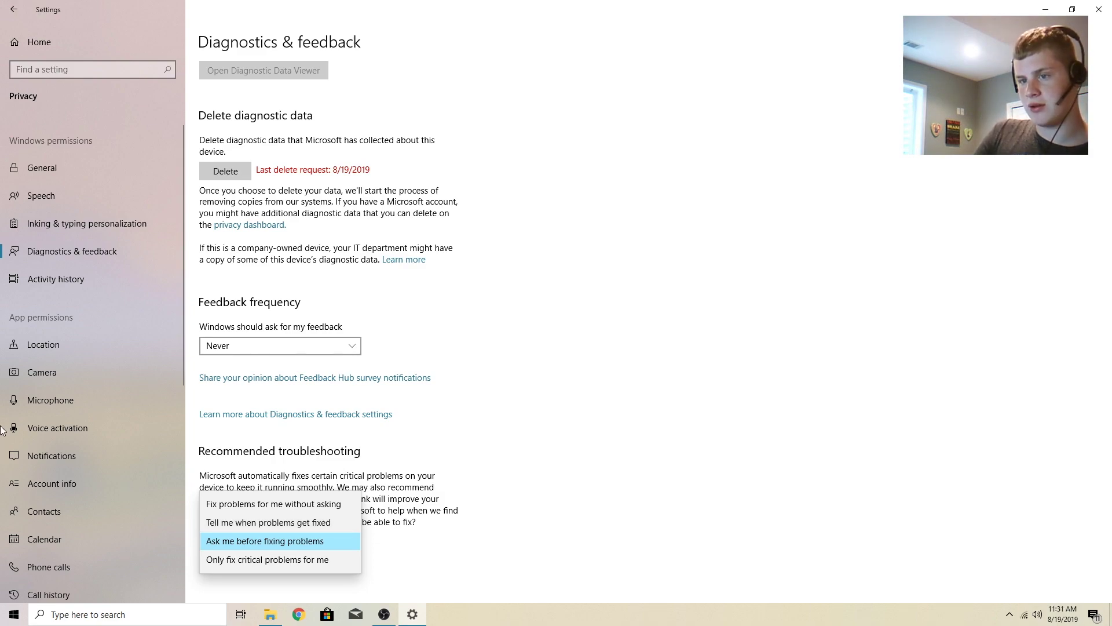
{"action": "left_click", "coordinate": [412, 485]}
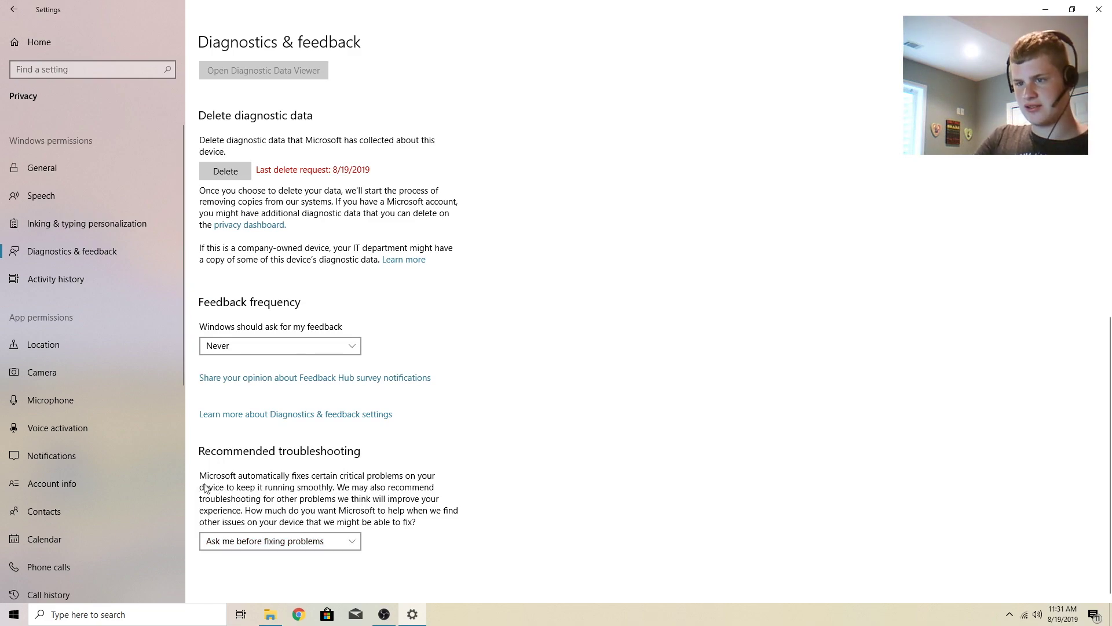
{"action": "left_click", "coordinate": [46, 289]}
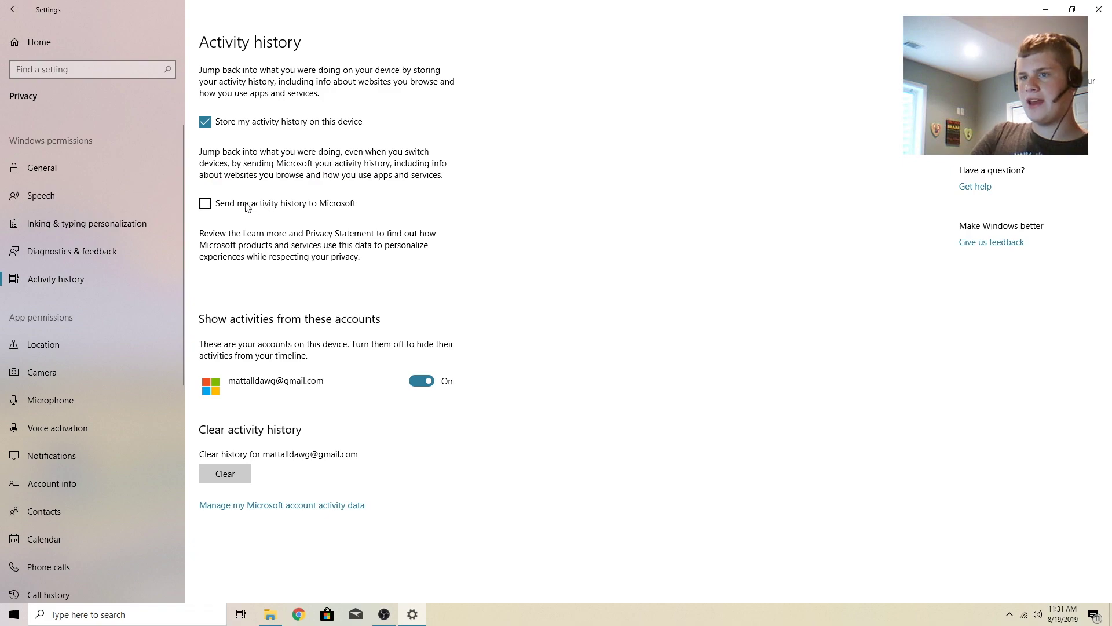
Toggle 'Send my activity history to Microsoft' on and back off, then briefly view the Timeline.
{"action": "left_click", "coordinate": [206, 207]}
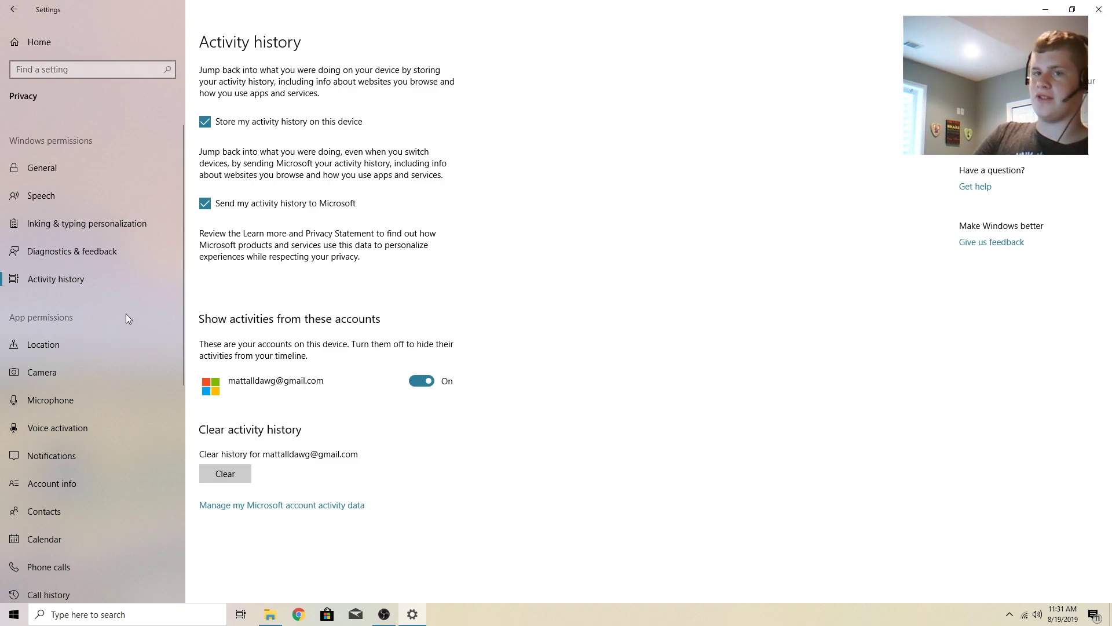
{"action": "left_click", "coordinate": [212, 219]}
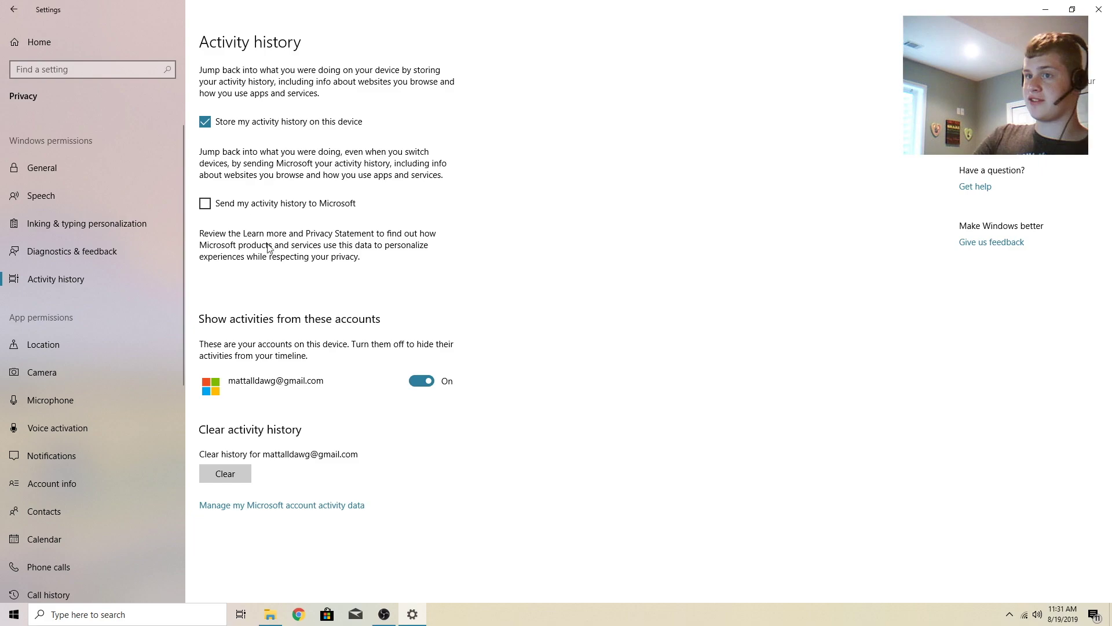
{"action": "left_click", "coordinate": [244, 623]}
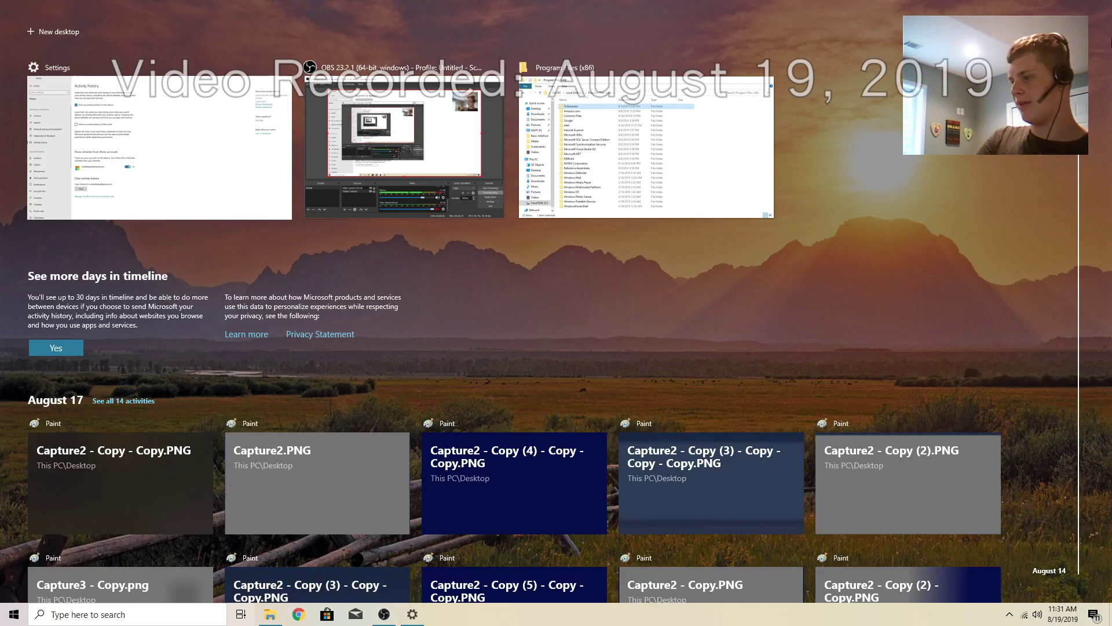
{"action": "key", "text": "Escape"}
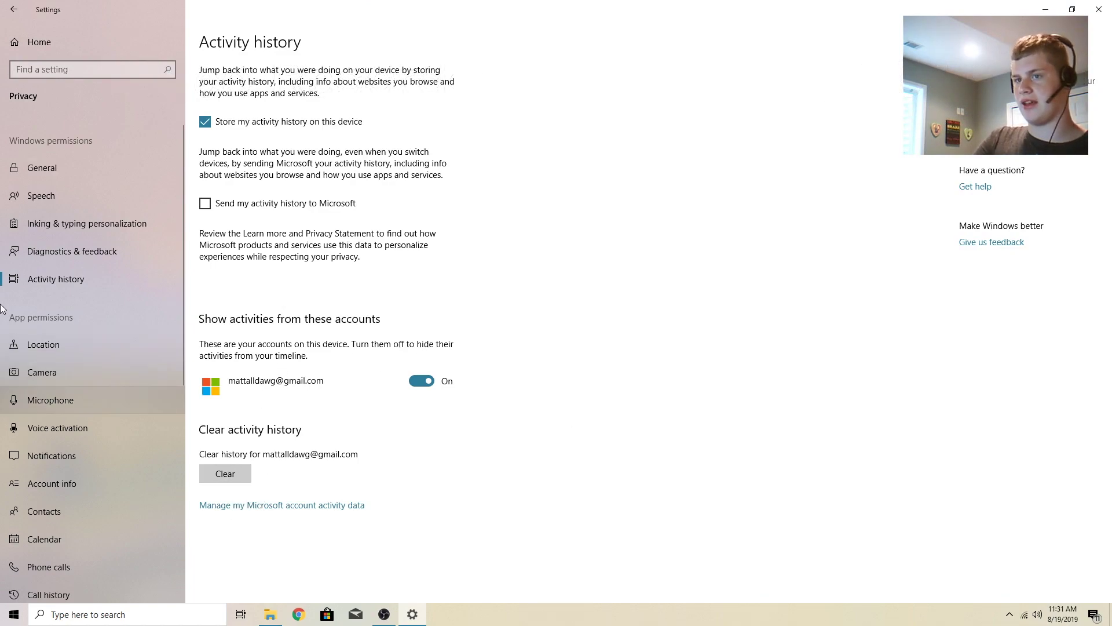
Open Location privacy, check the hidden tray icons, and scroll to the per-app location toggles.
{"action": "left_click", "coordinate": [62, 343]}
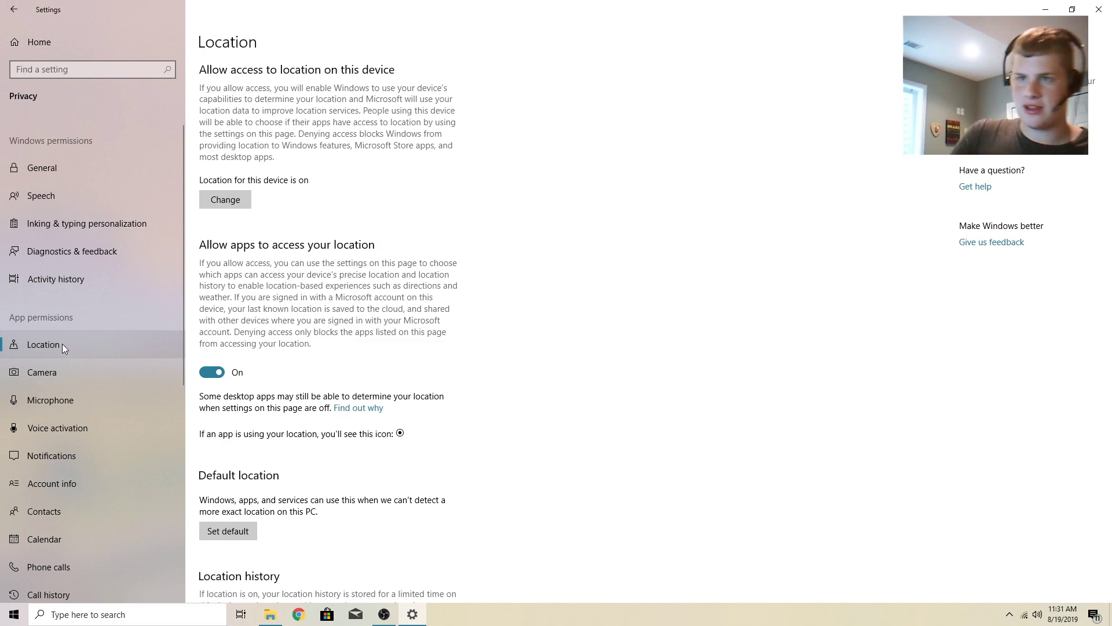
{"action": "scroll", "coordinate": [61, 327], "scroll_direction": "down", "scroll_amount": 3}
{"action": "scroll", "coordinate": [61, 325], "scroll_direction": "up", "scroll_amount": 2}
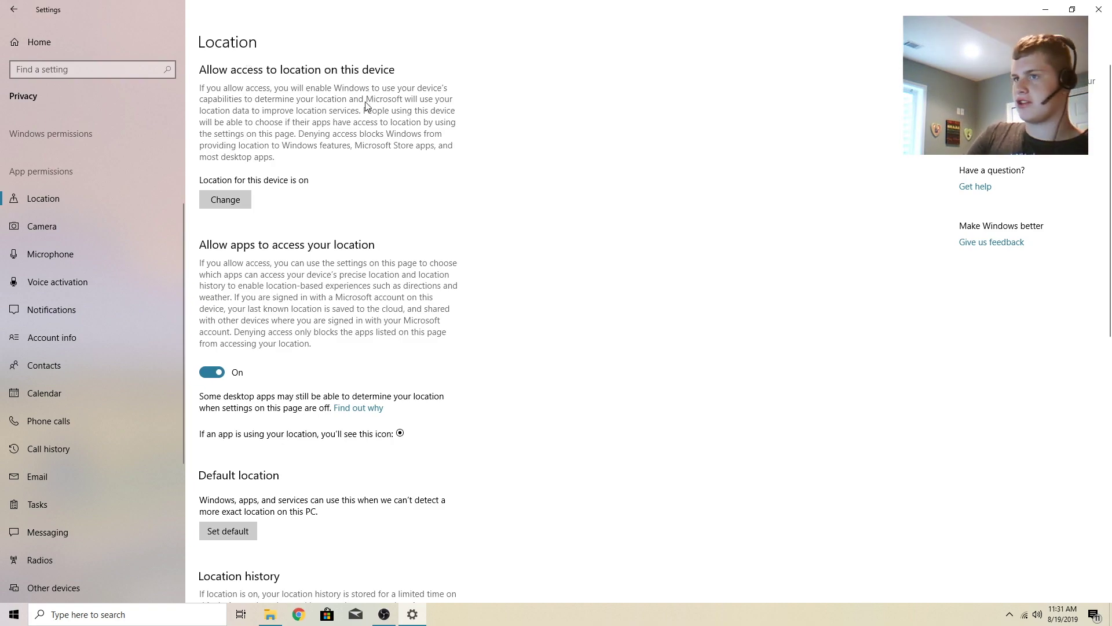
{"action": "left_click", "coordinate": [1010, 614]}
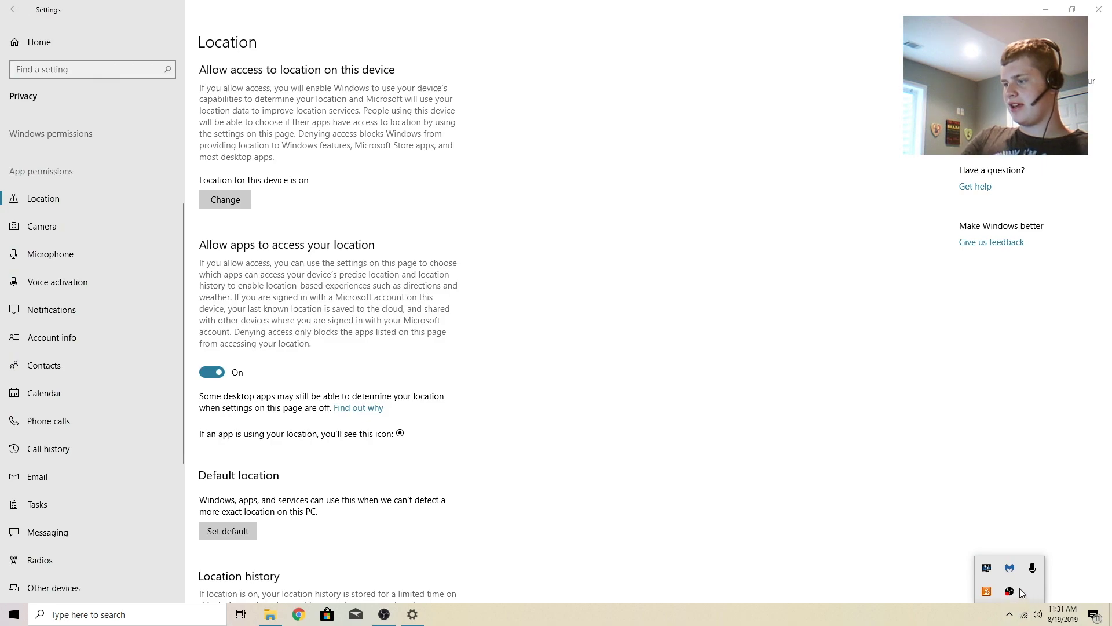
{"action": "left_click", "coordinate": [480, 451]}
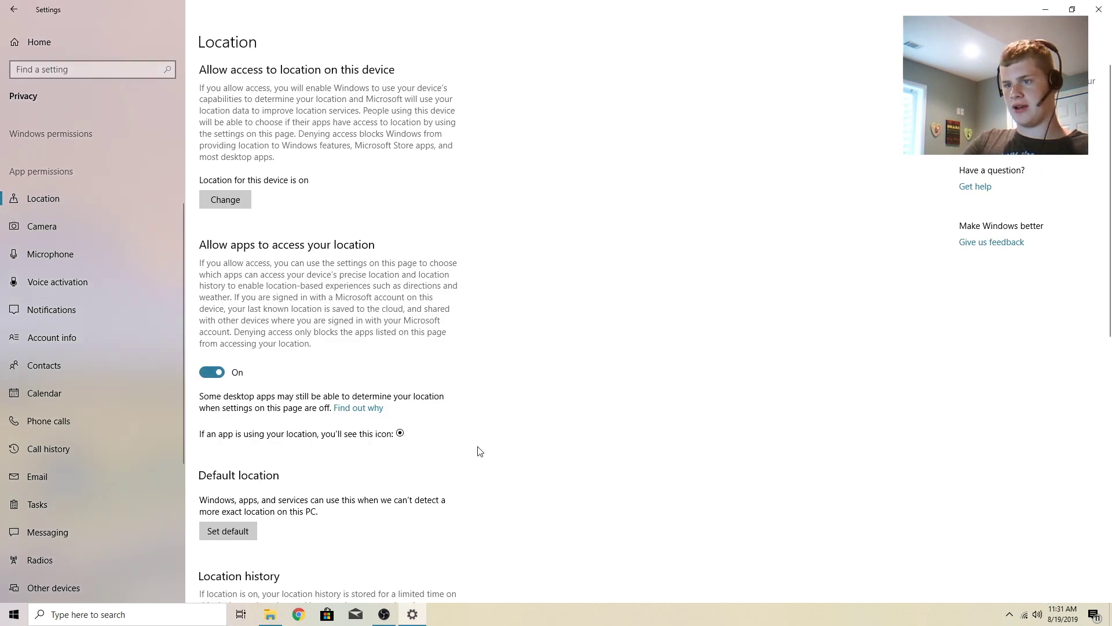
{"action": "left_click", "coordinate": [1010, 616]}
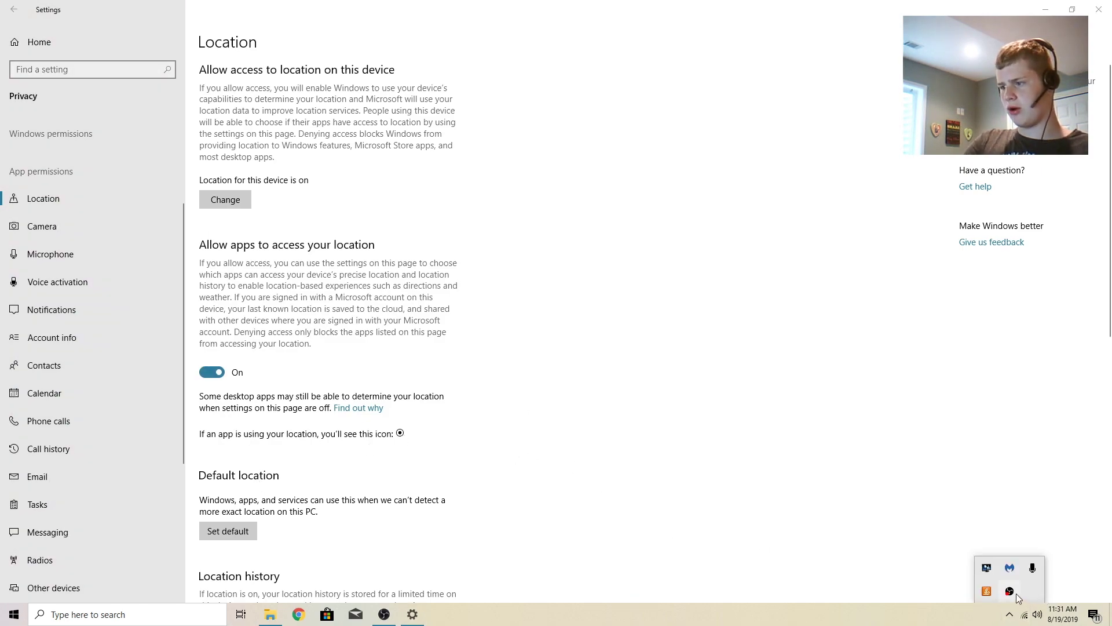
{"action": "left_click", "coordinate": [859, 569]}
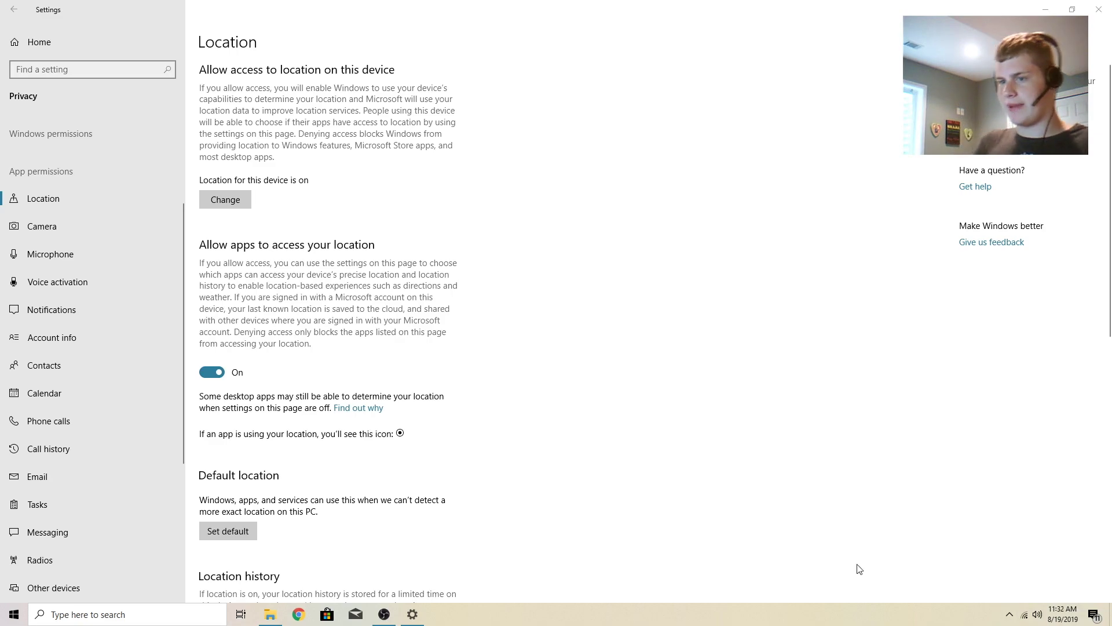
{"action": "scroll", "coordinate": [447, 239], "scroll_direction": "down", "scroll_amount": 10}
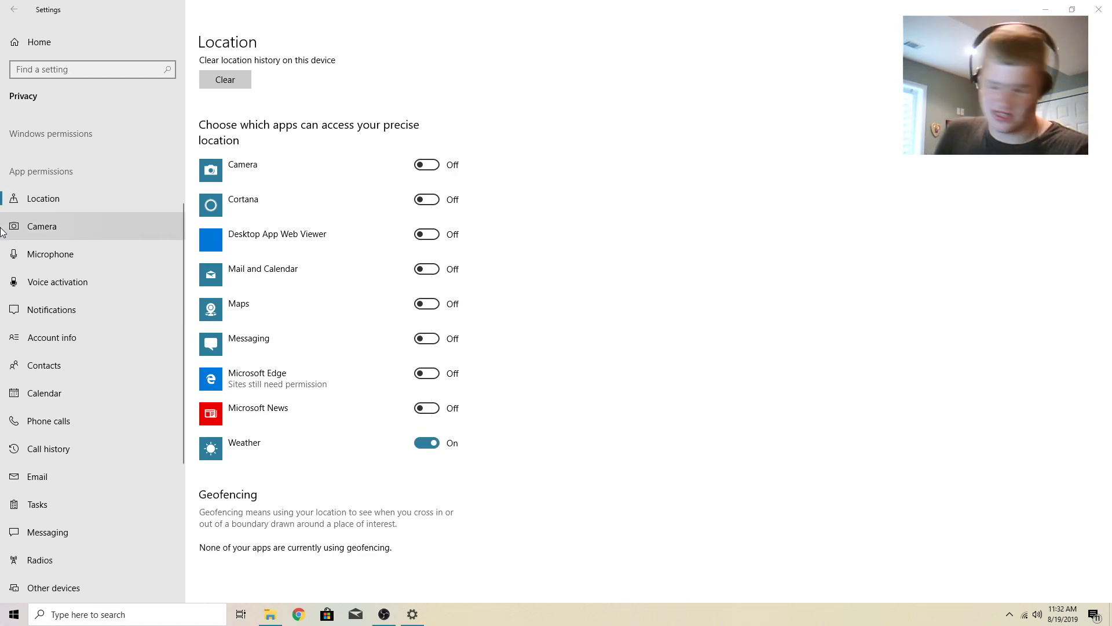
Open Camera privacy and review its app permission list, briefly checking Microphone.
{"action": "left_click", "coordinate": [45, 223]}
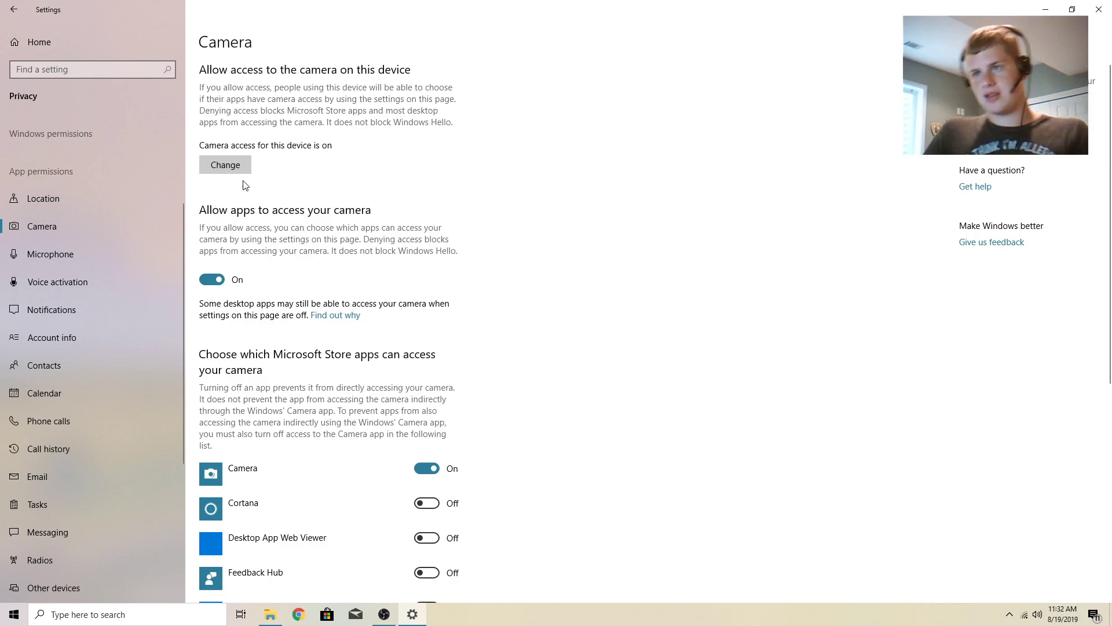
{"action": "scroll", "coordinate": [444, 320], "scroll_direction": "down", "scroll_amount": 5}
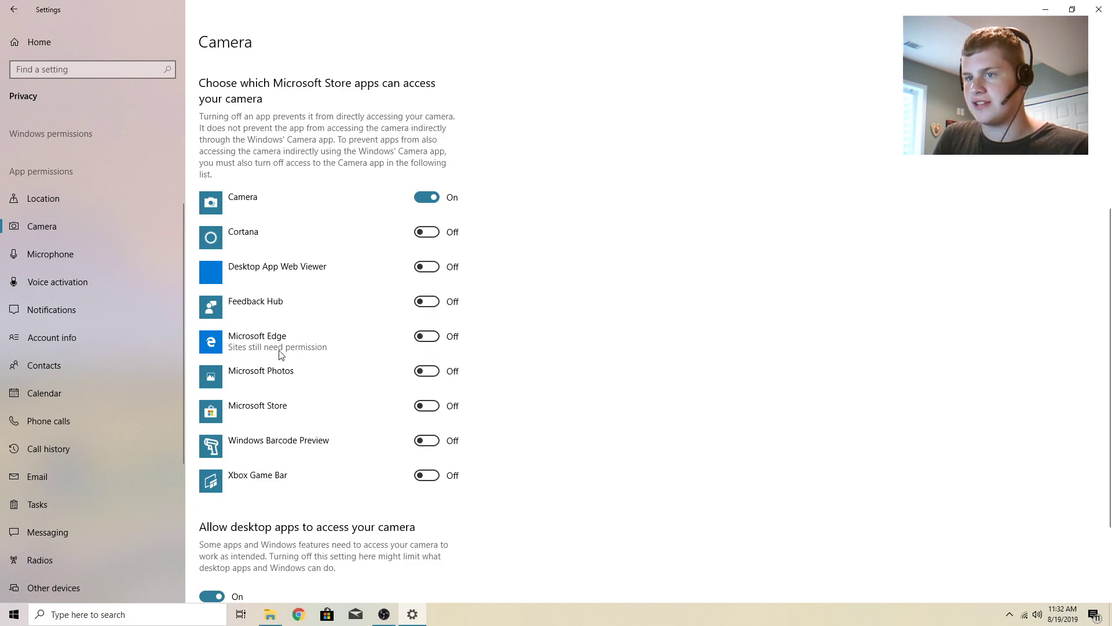
{"action": "left_click", "coordinate": [24, 265]}
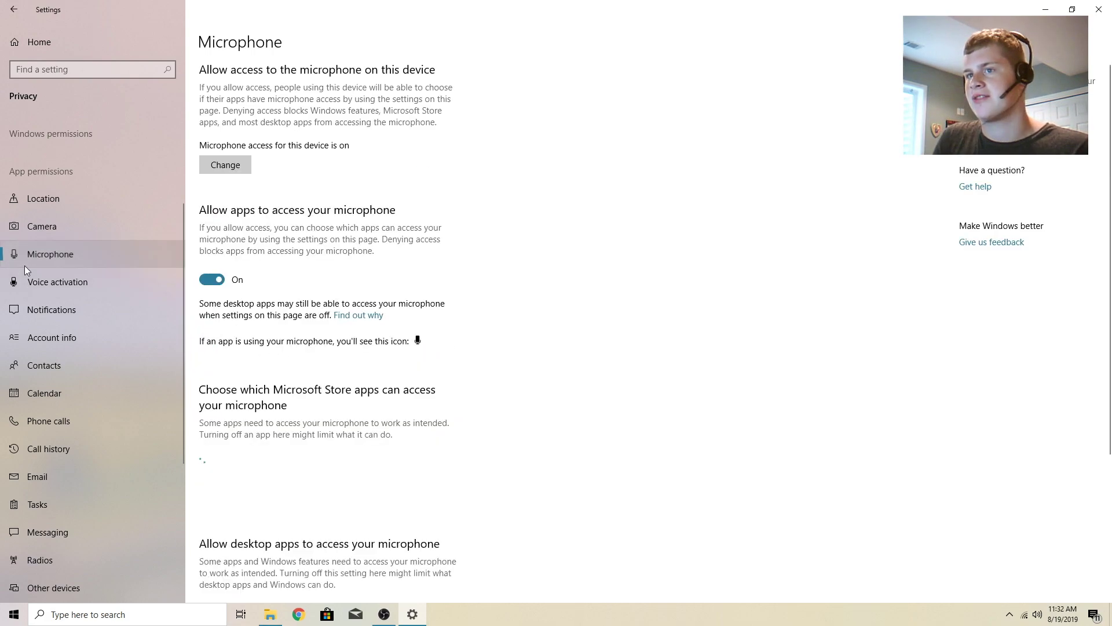
{"action": "left_click", "coordinate": [29, 227]}
{"action": "scroll", "coordinate": [324, 346], "scroll_direction": "down", "scroll_amount": 5}
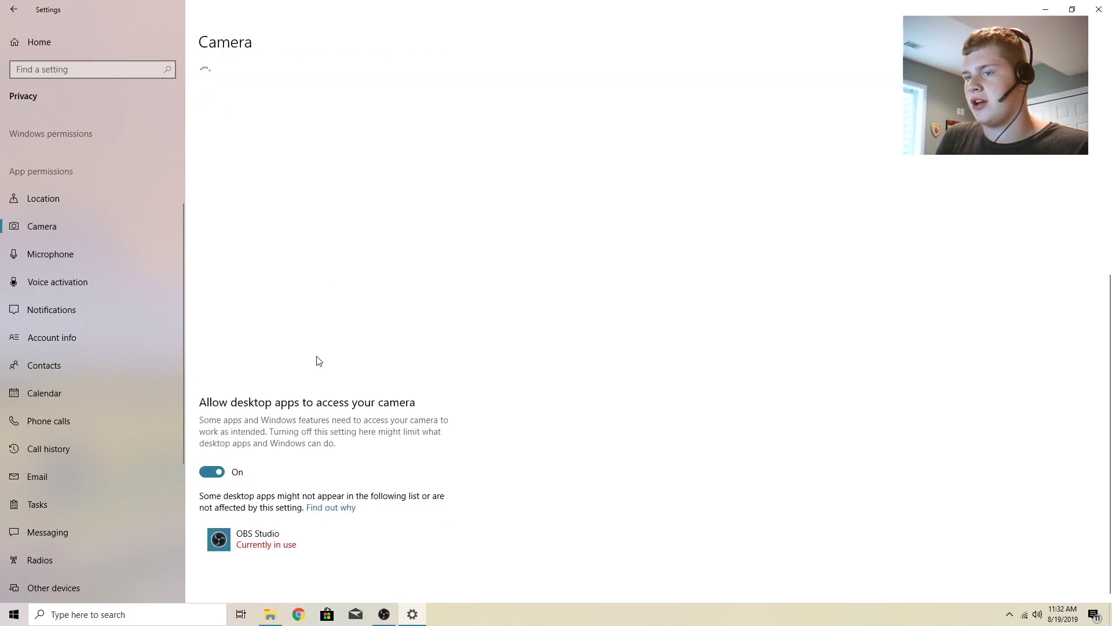
{"action": "scroll", "coordinate": [365, 418], "scroll_direction": "down", "scroll_amount": 2}
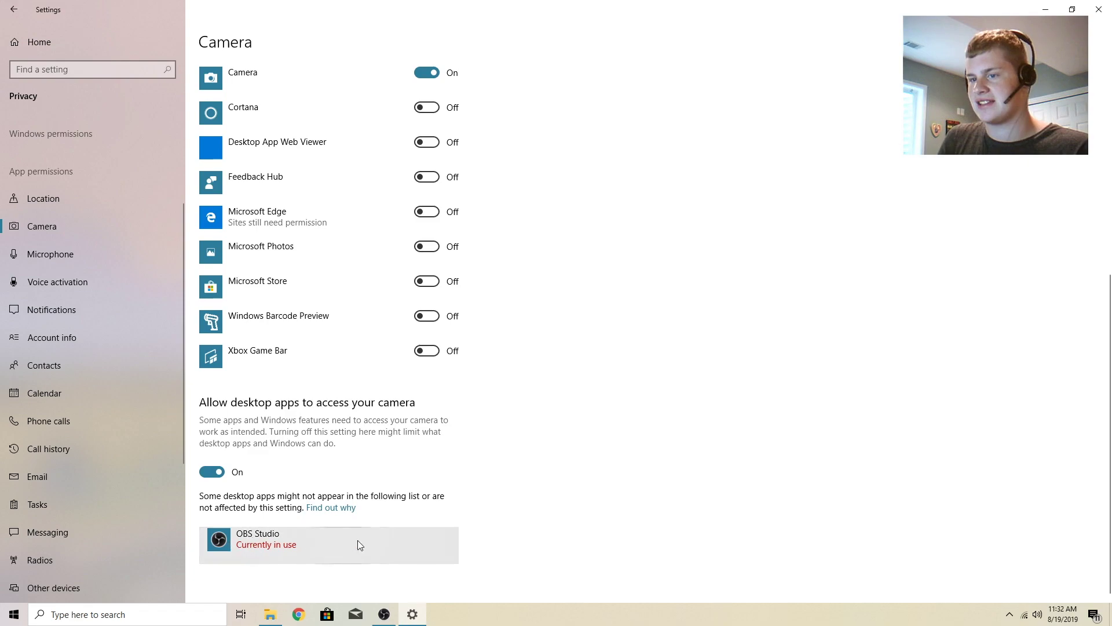
Bring the OBS Studio window to the front from the taskbar.
{"action": "left_click", "coordinate": [1010, 614]}
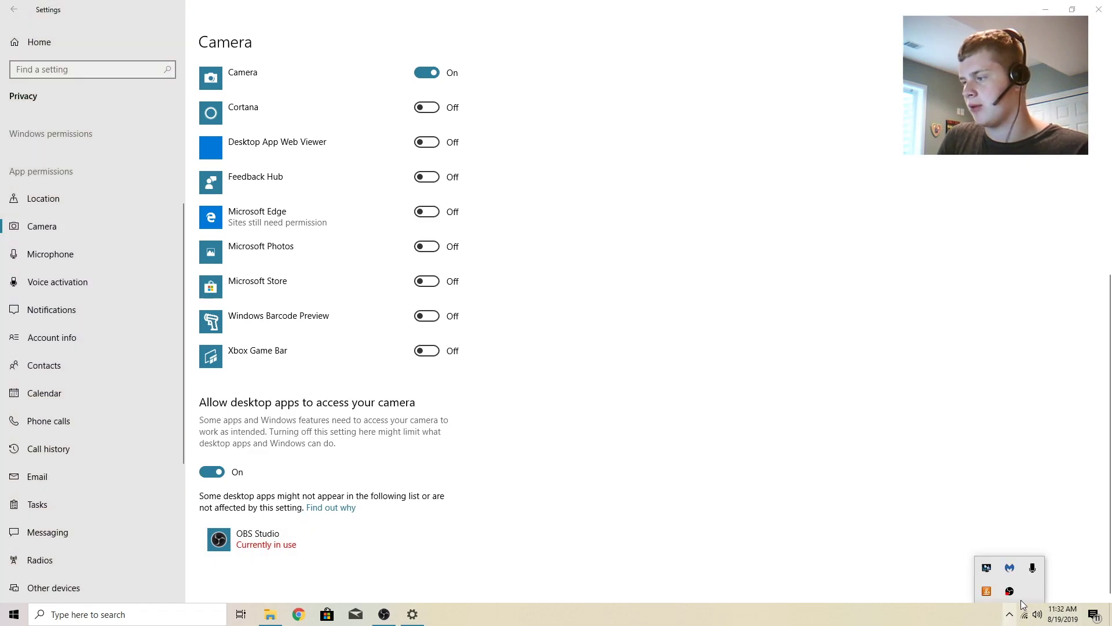
{"action": "left_click", "coordinate": [322, 550]}
{"action": "left_click", "coordinate": [383, 613]}
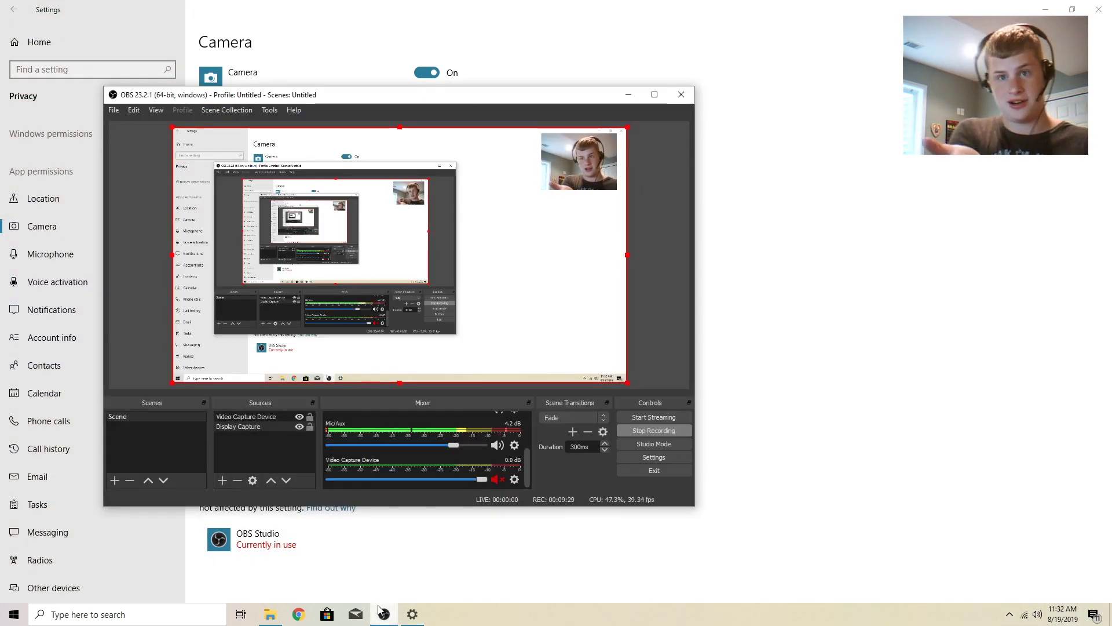
Quit OBS Studio with Alt+F4 and scroll through the Microphone app permissions list.
{"action": "key", "text": "alt+F4"}
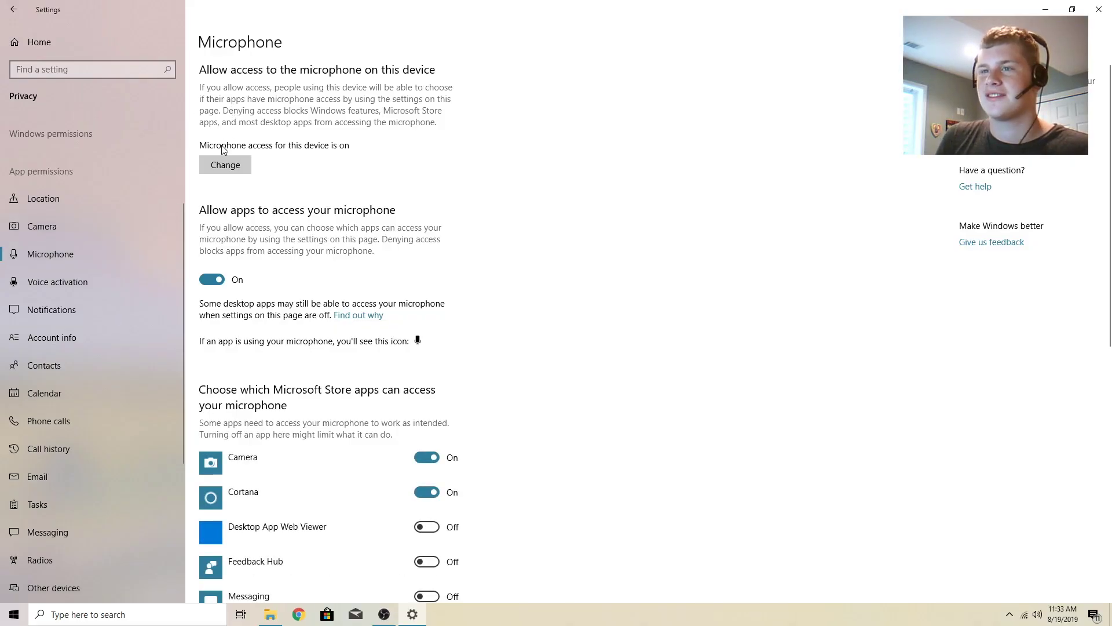
{"action": "scroll", "coordinate": [345, 313], "scroll_direction": "down", "scroll_amount": 2}
{"action": "scroll", "coordinate": [332, 307], "scroll_direction": "down", "scroll_amount": 2}
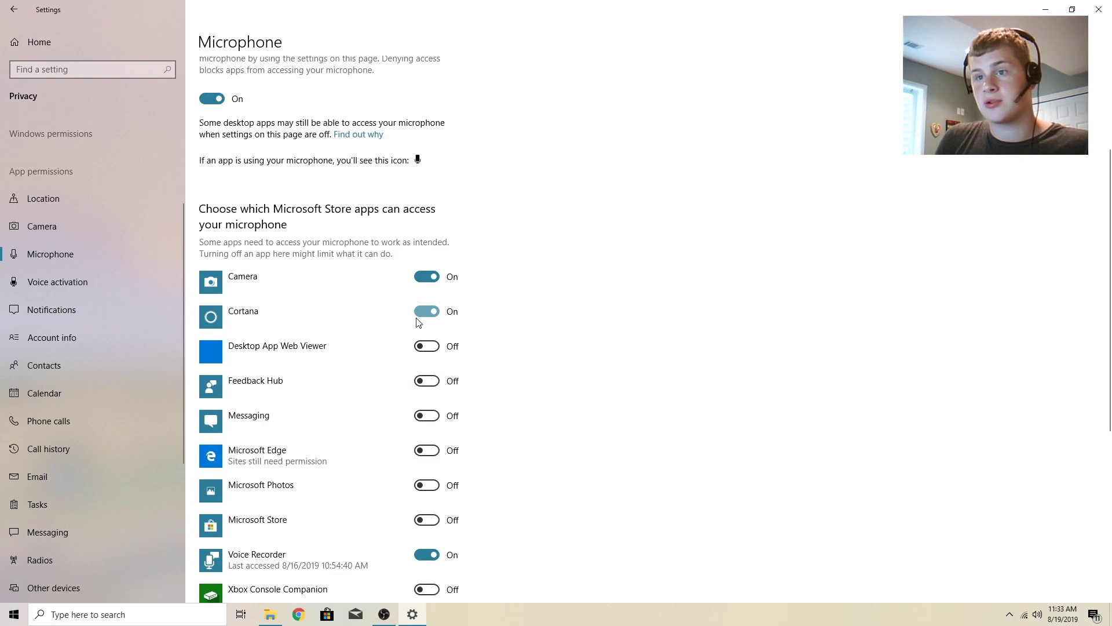
{"action": "scroll", "coordinate": [404, 305], "scroll_direction": "up", "scroll_amount": 4}
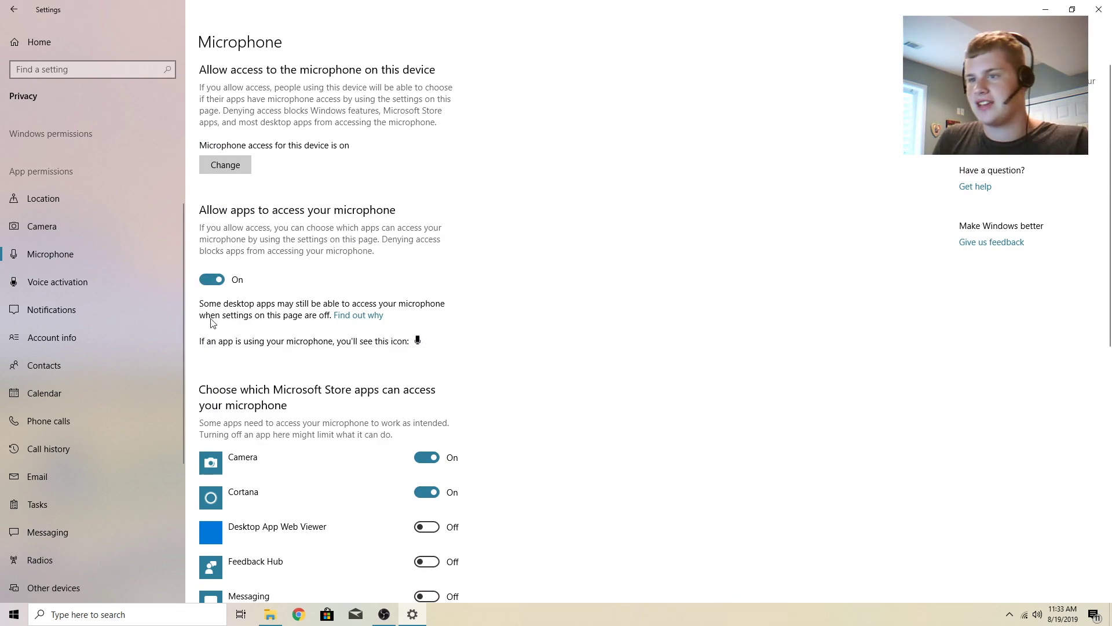
{"action": "scroll", "coordinate": [507, 342], "scroll_direction": "down", "scroll_amount": 9}
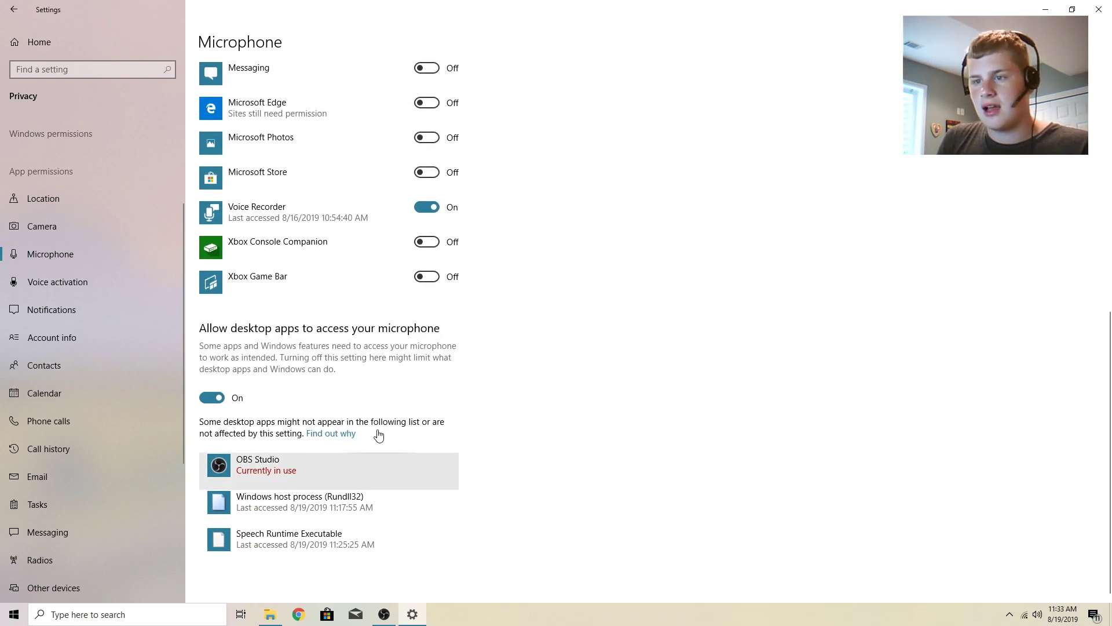
{"action": "scroll", "coordinate": [452, 261], "scroll_direction": "up", "scroll_amount": 9}
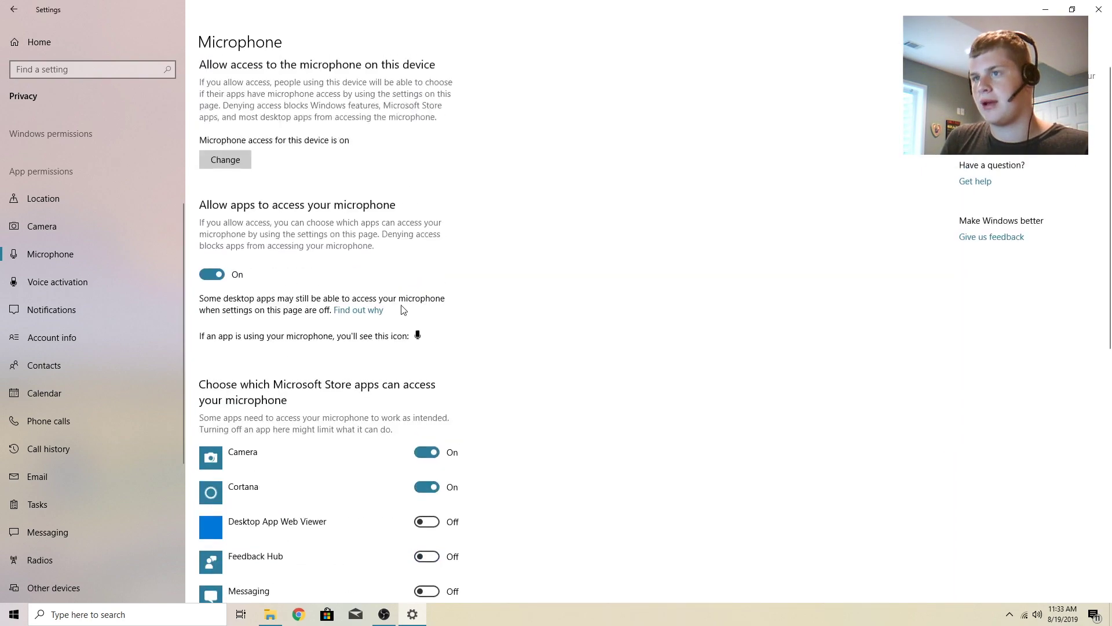
{"action": "left_click", "coordinate": [1009, 614]}
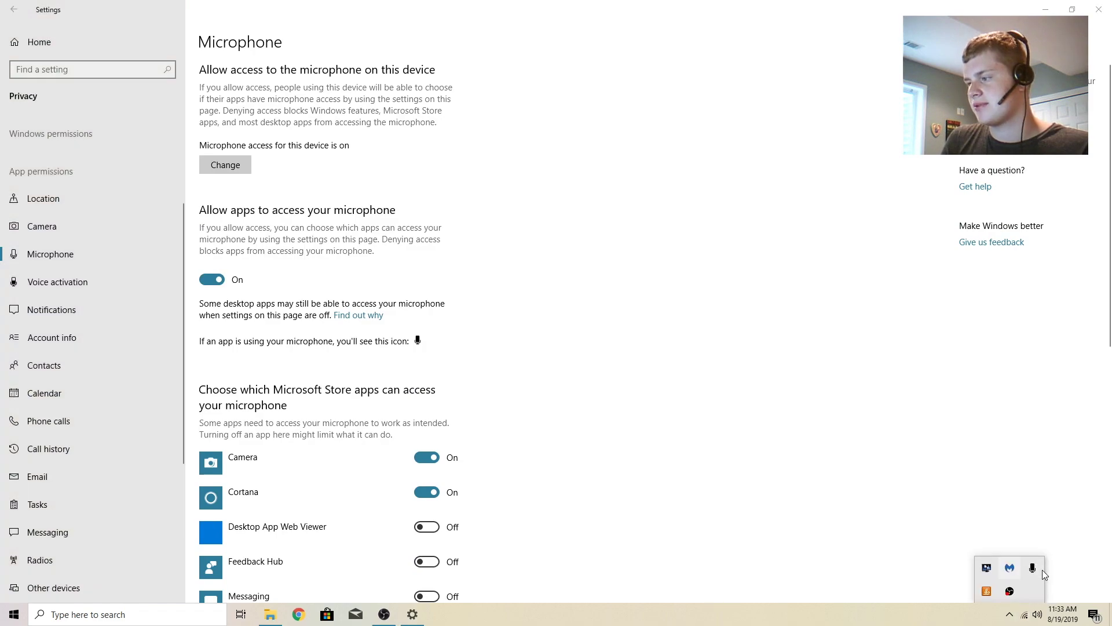
{"action": "left_click", "coordinate": [356, 363]}
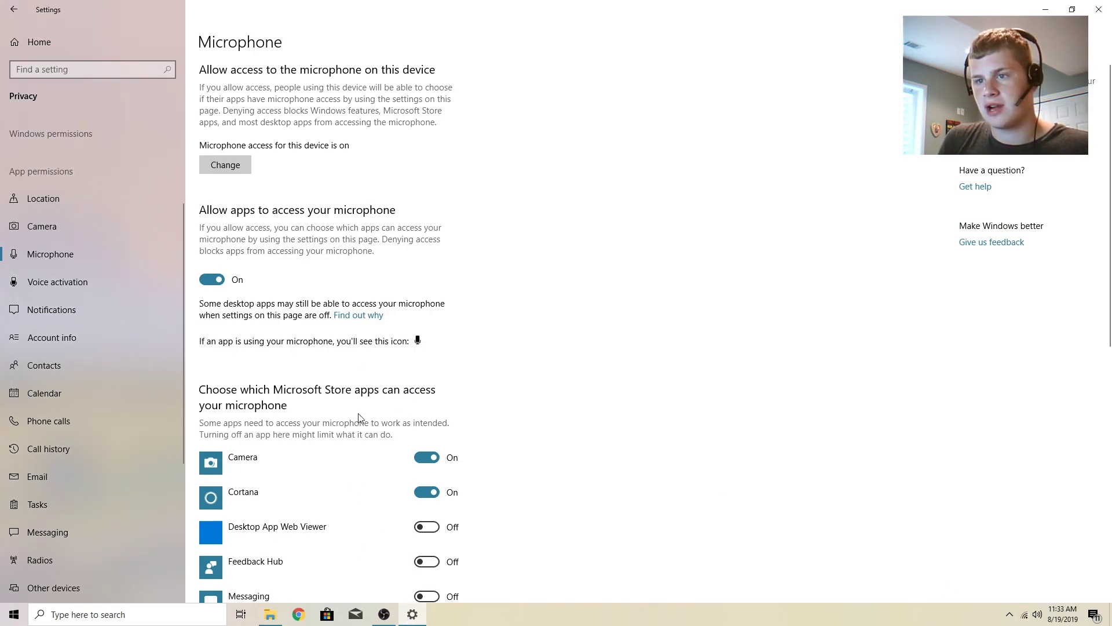
Switch off Cortana's microphone access.
{"action": "scroll", "coordinate": [274, 424], "scroll_direction": "down", "scroll_amount": 5}
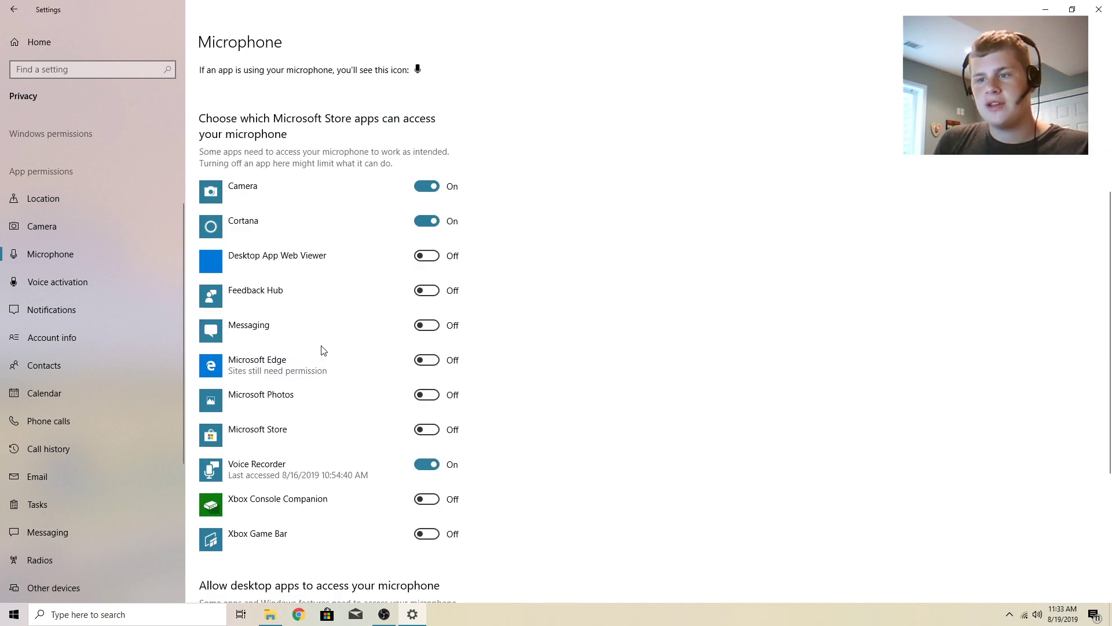
{"action": "left_click", "coordinate": [436, 223]}
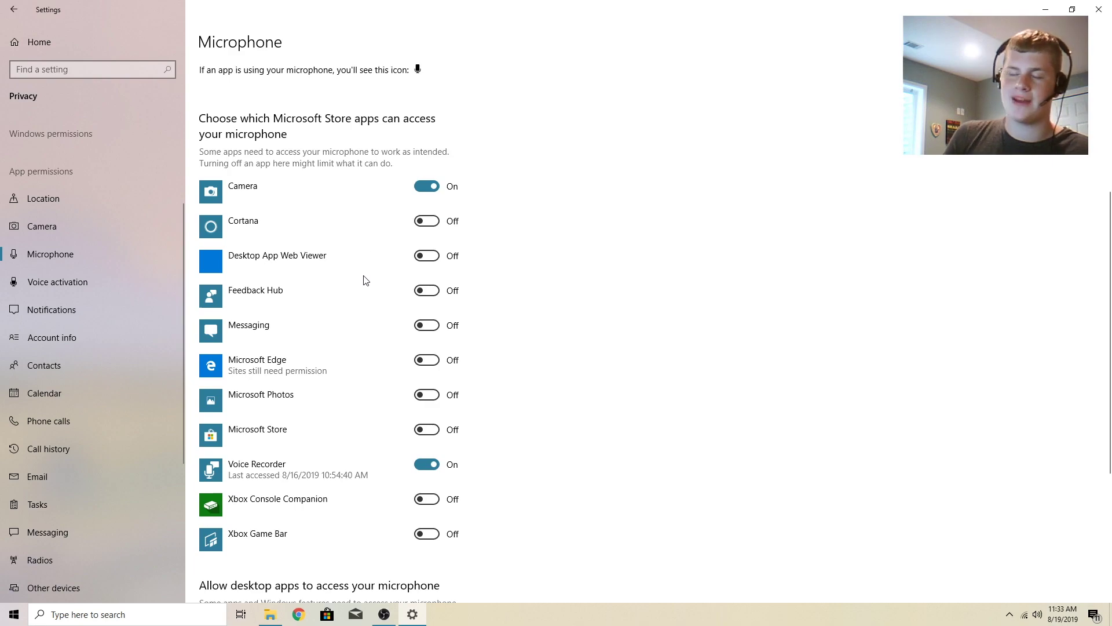
{"action": "scroll", "coordinate": [362, 281], "scroll_direction": "down", "scroll_amount": 2}
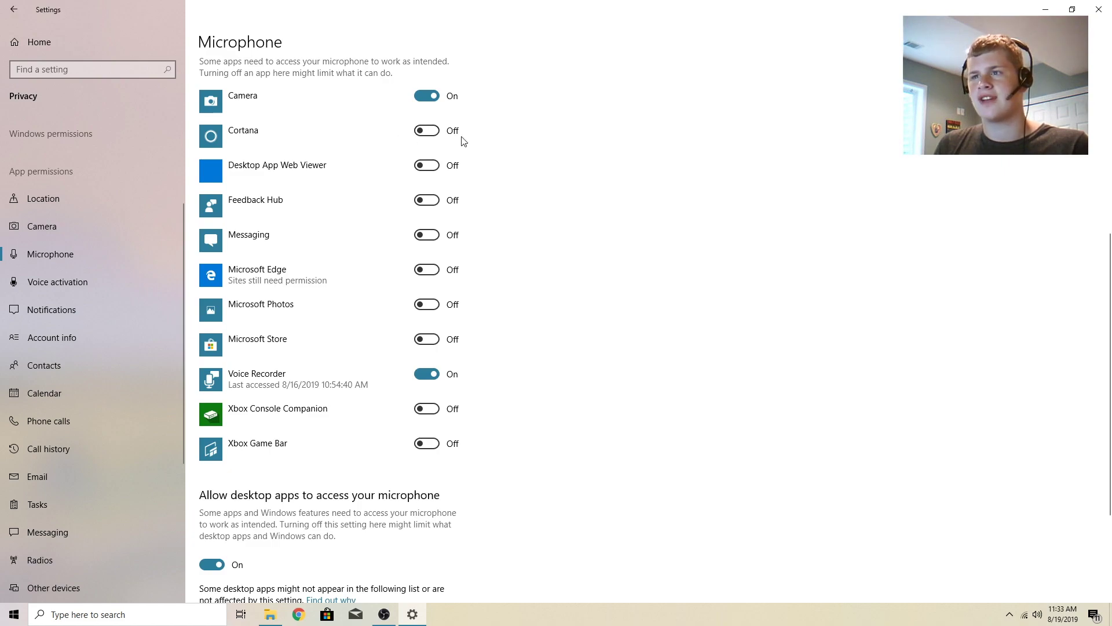
Switch off 'Allow apps to use voice activation', then move to the Notifications privacy page.
{"action": "left_click", "coordinate": [86, 274]}
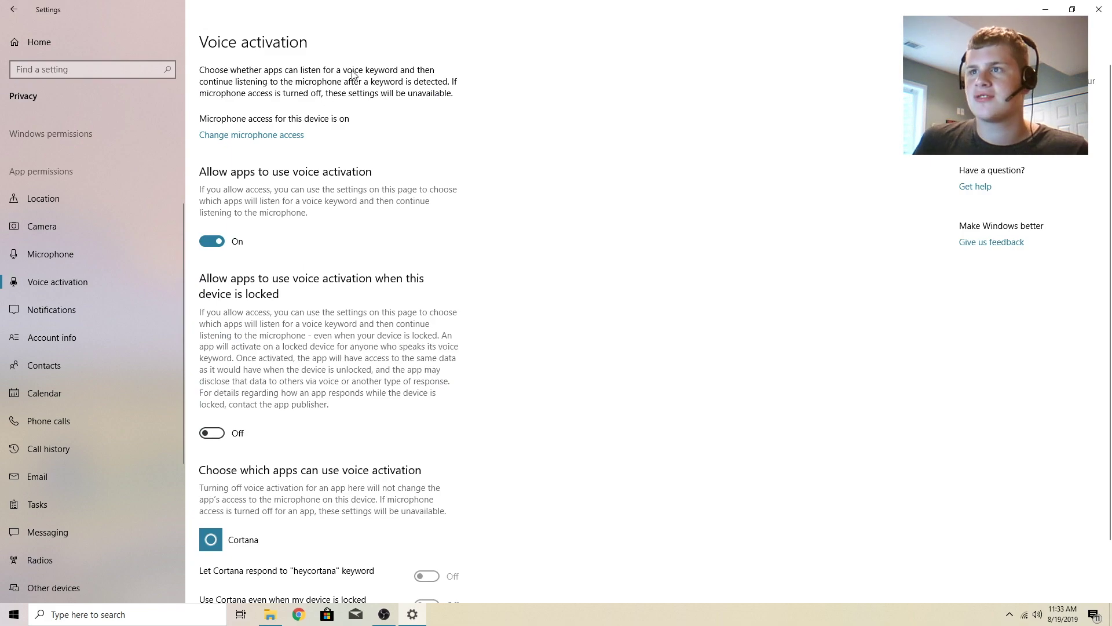
{"action": "scroll", "coordinate": [261, 159], "scroll_direction": "down", "scroll_amount": 2}
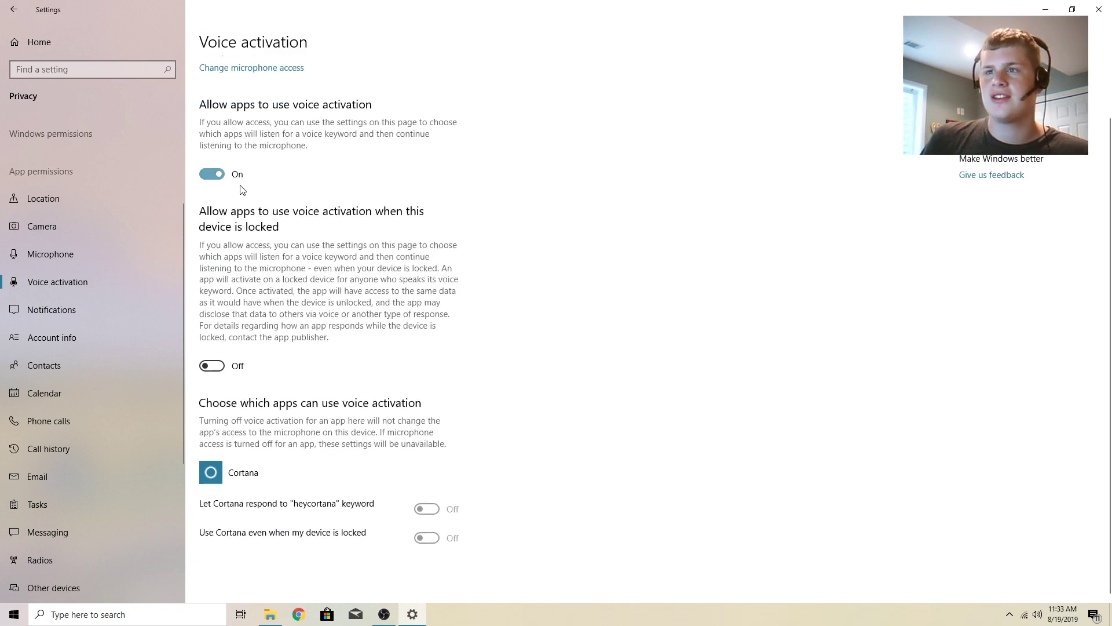
{"action": "left_click", "coordinate": [212, 175]}
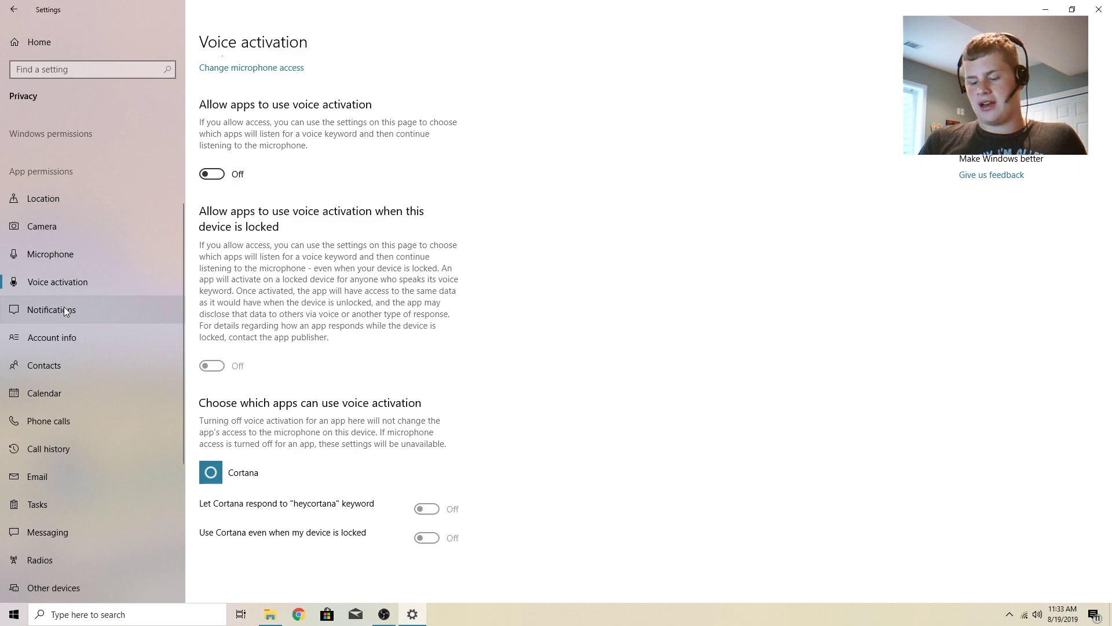
{"action": "left_click", "coordinate": [77, 298]}
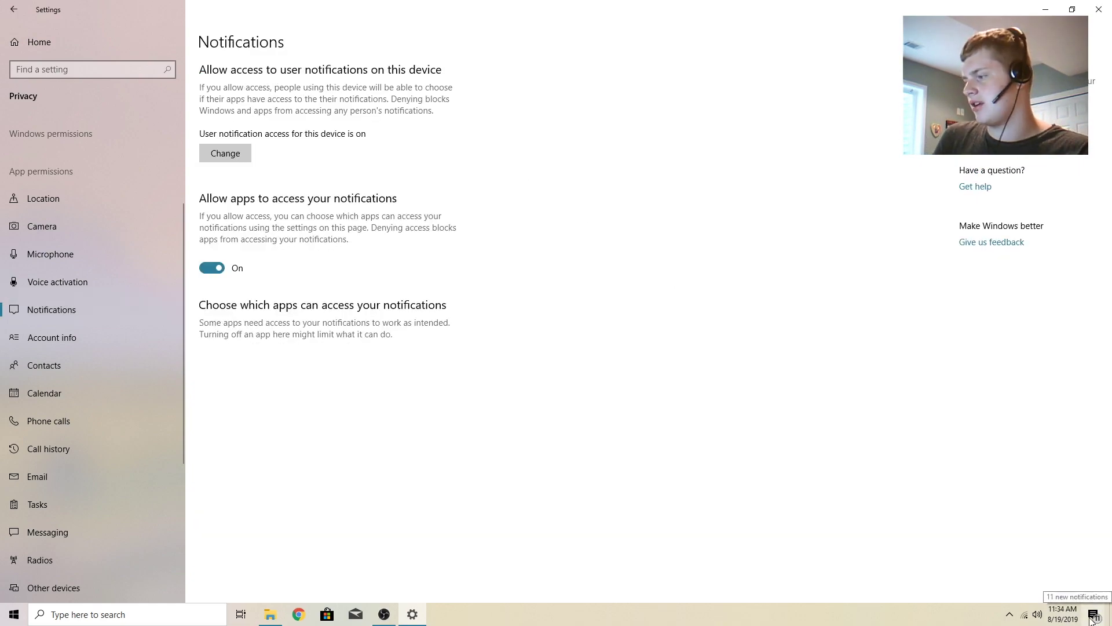
Block apps from accessing account info.
{"action": "left_click", "coordinate": [54, 346]}
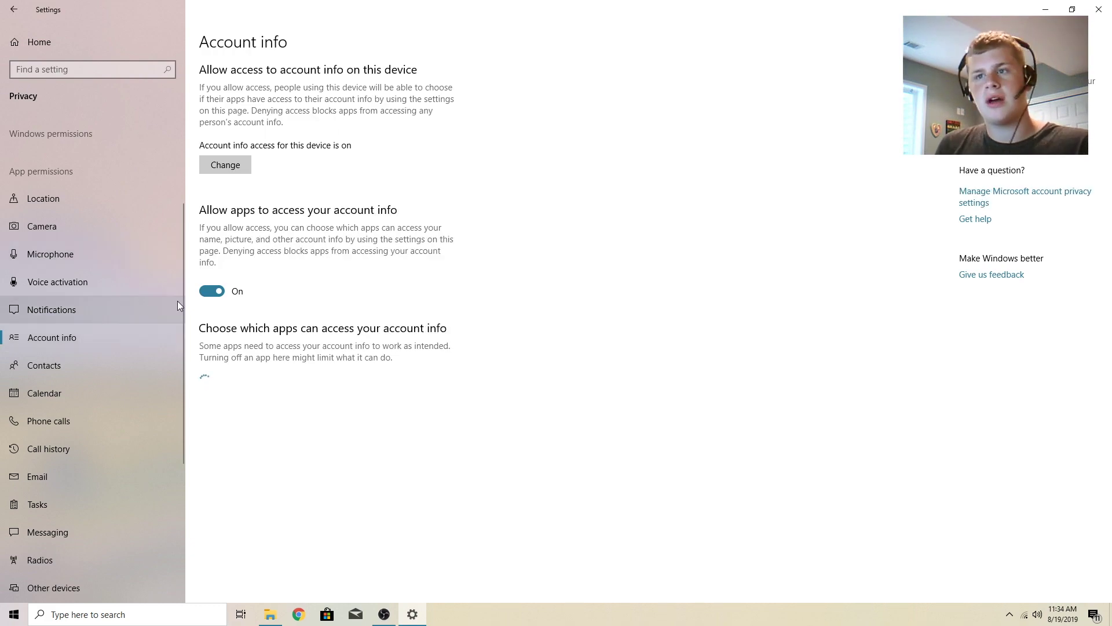
{"action": "left_click", "coordinate": [212, 291]}
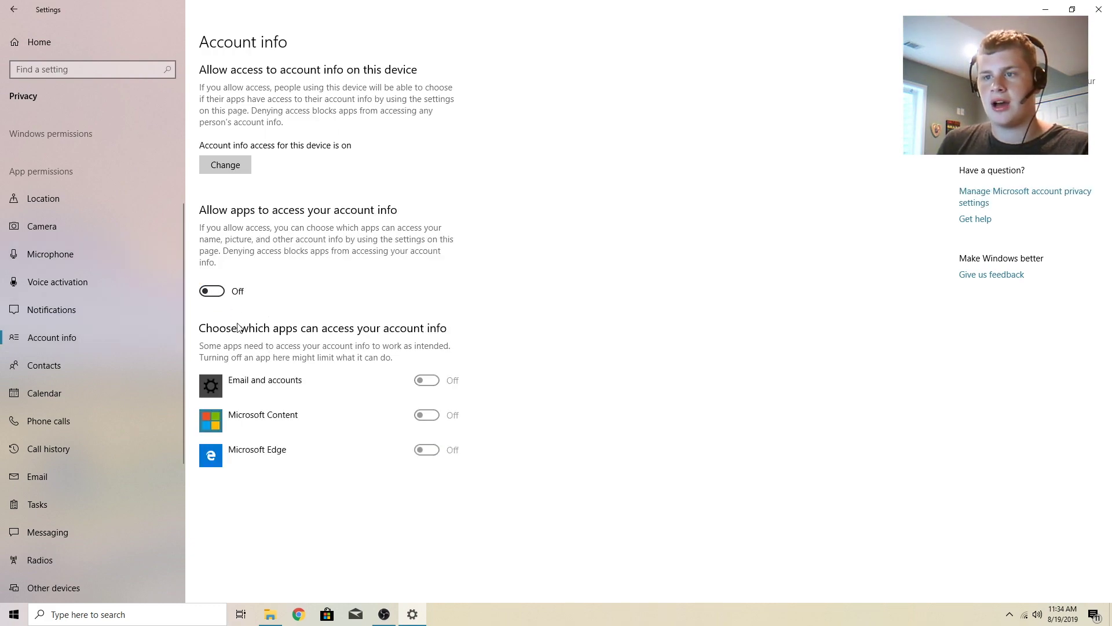
{"action": "left_click", "coordinate": [212, 292]}
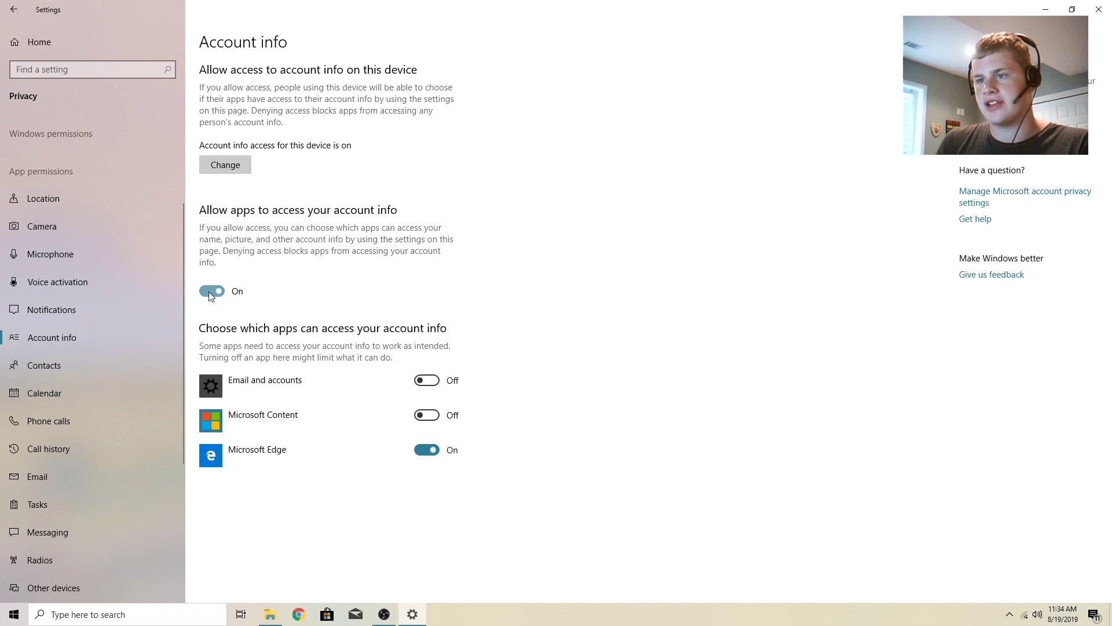
{"action": "left_click", "coordinate": [212, 292]}
Turn off apps' access to contacts, then go to the Calendar page.
{"action": "left_click", "coordinate": [115, 365]}
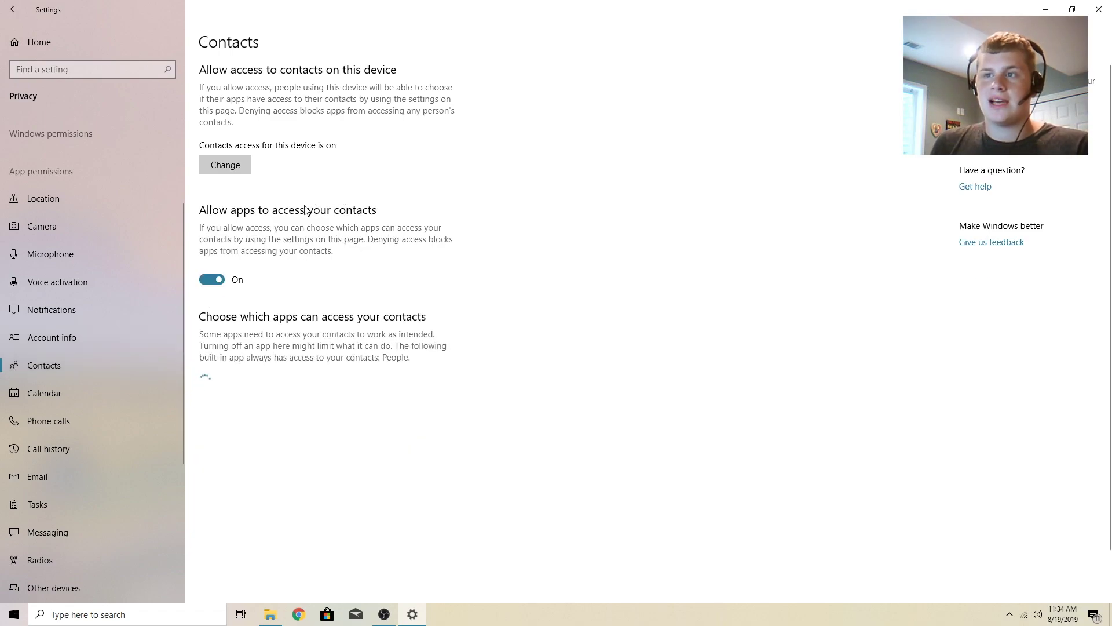
{"action": "scroll", "coordinate": [244, 278], "scroll_direction": "down", "scroll_amount": 2}
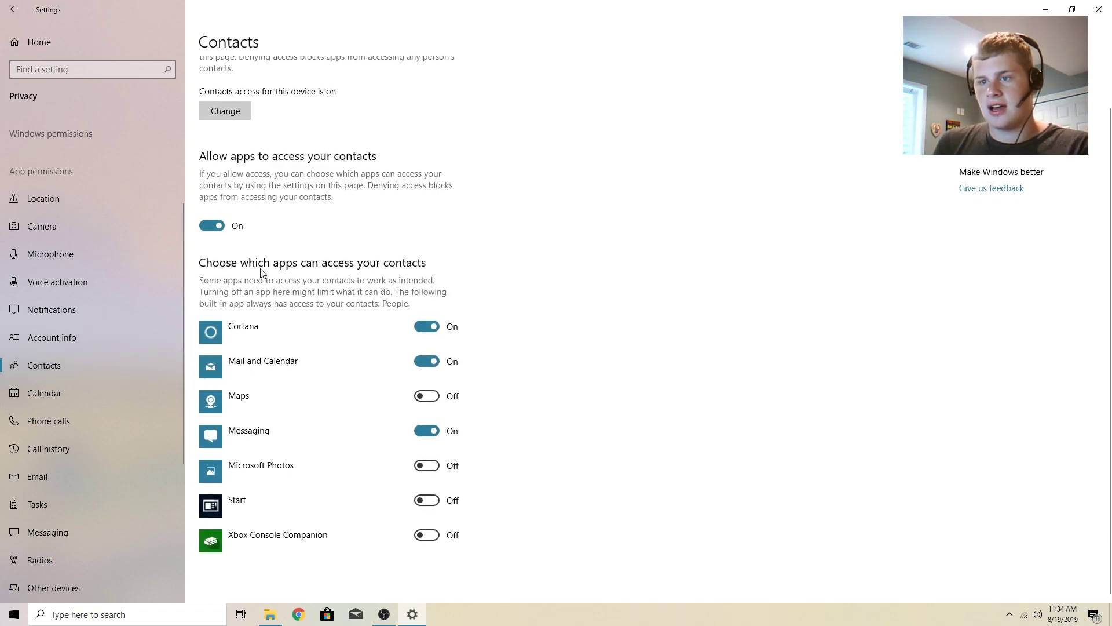
{"action": "left_click", "coordinate": [212, 226]}
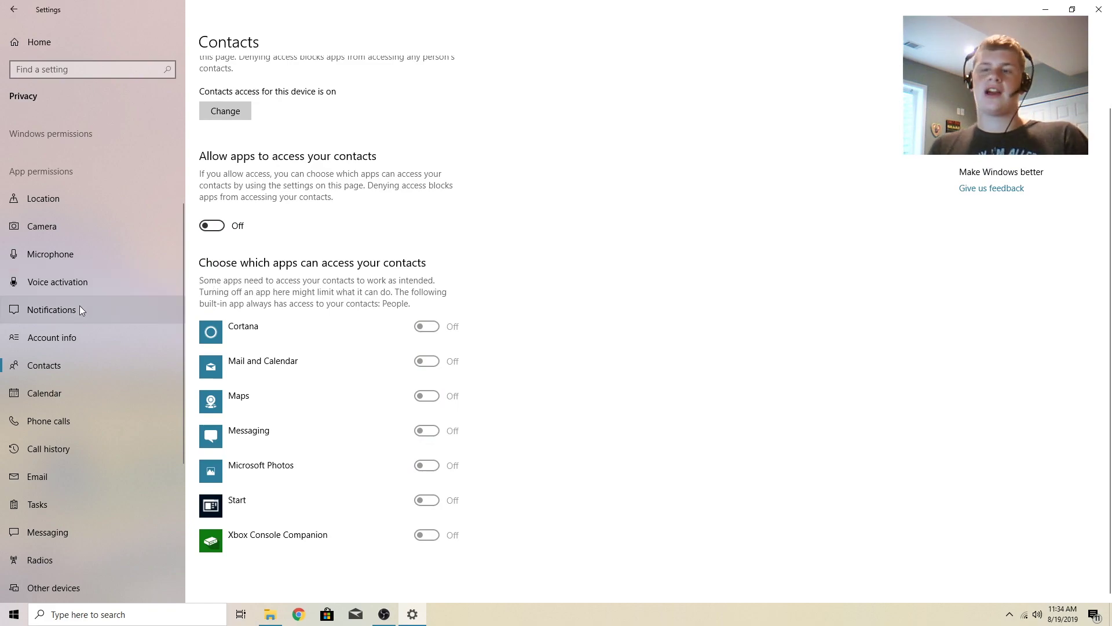
{"action": "left_click", "coordinate": [105, 393]}
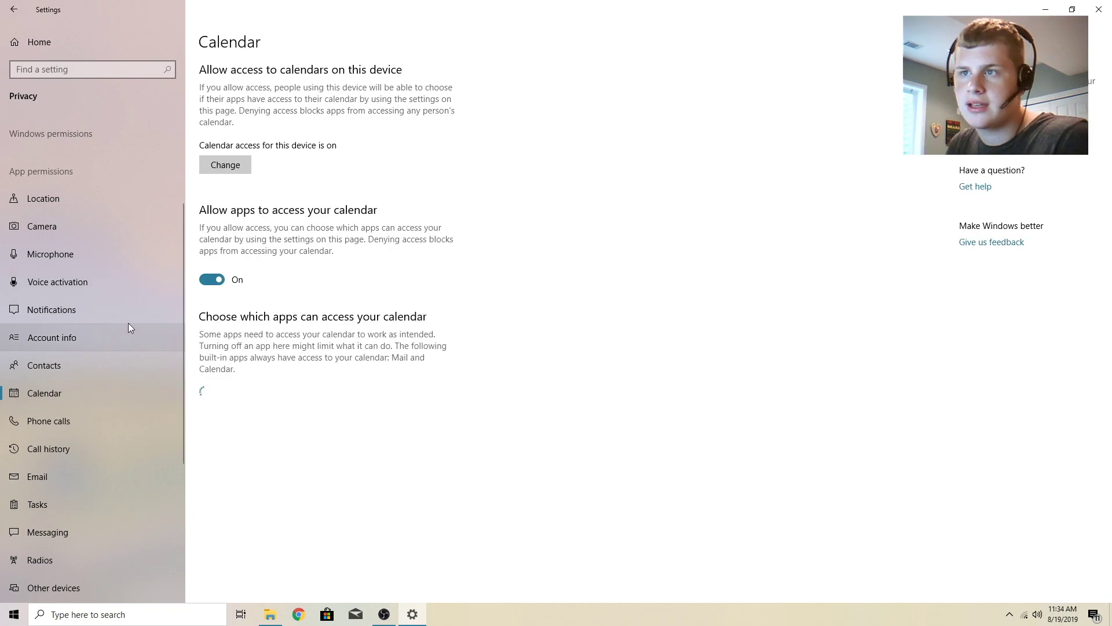
Leave calendar access on and stop apps from making phone calls.
{"action": "left_click", "coordinate": [216, 281]}
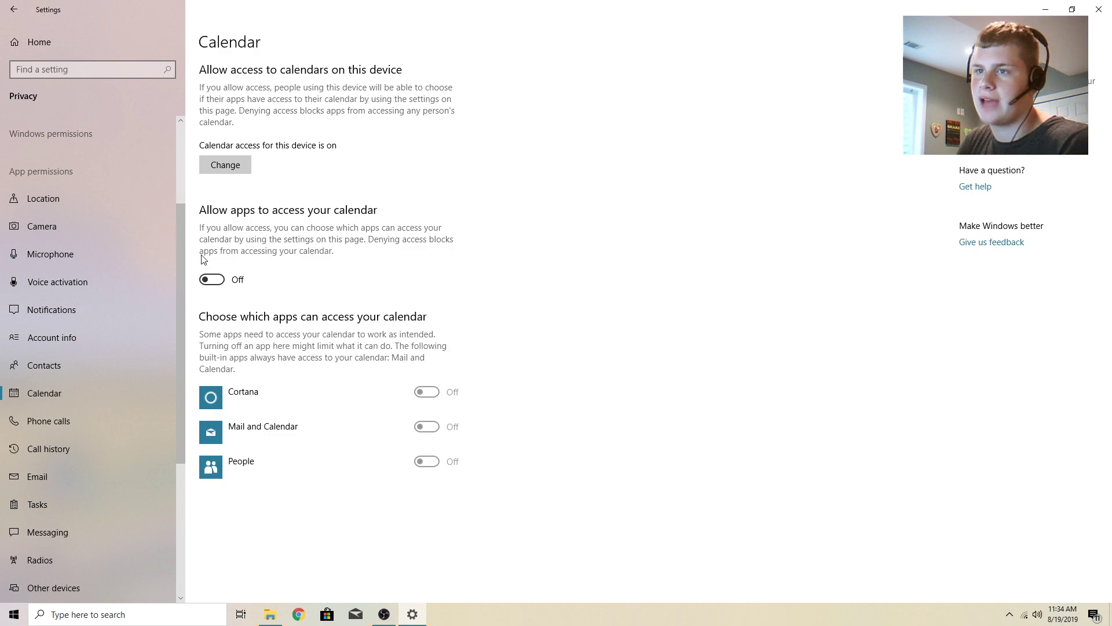
{"action": "left_click", "coordinate": [220, 283]}
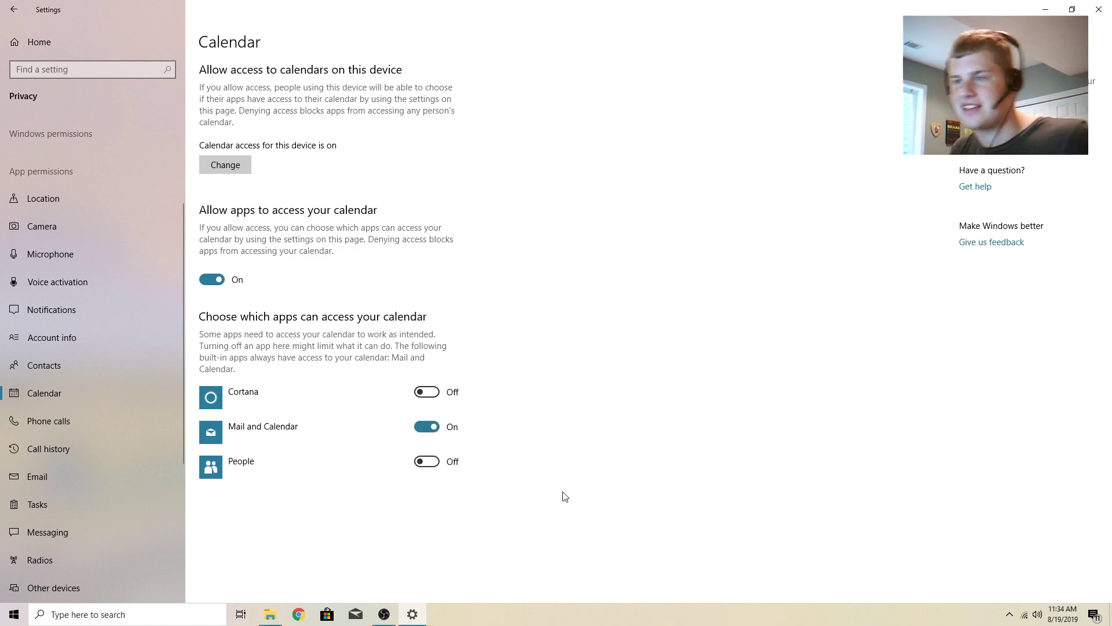
{"action": "left_click", "coordinate": [48, 421]}
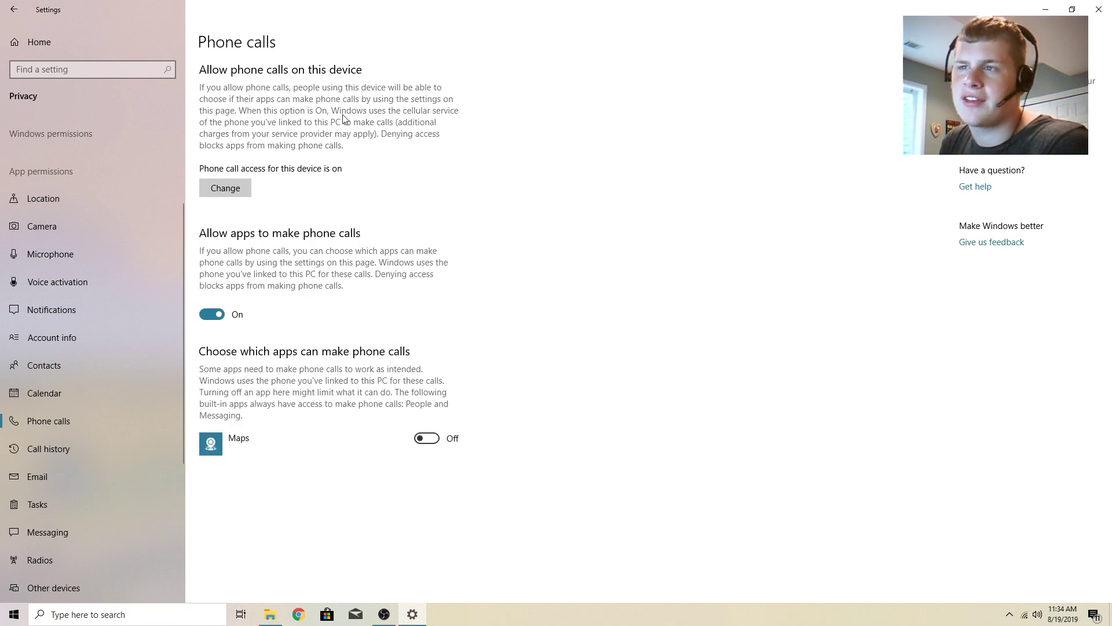
{"action": "left_click", "coordinate": [202, 314]}
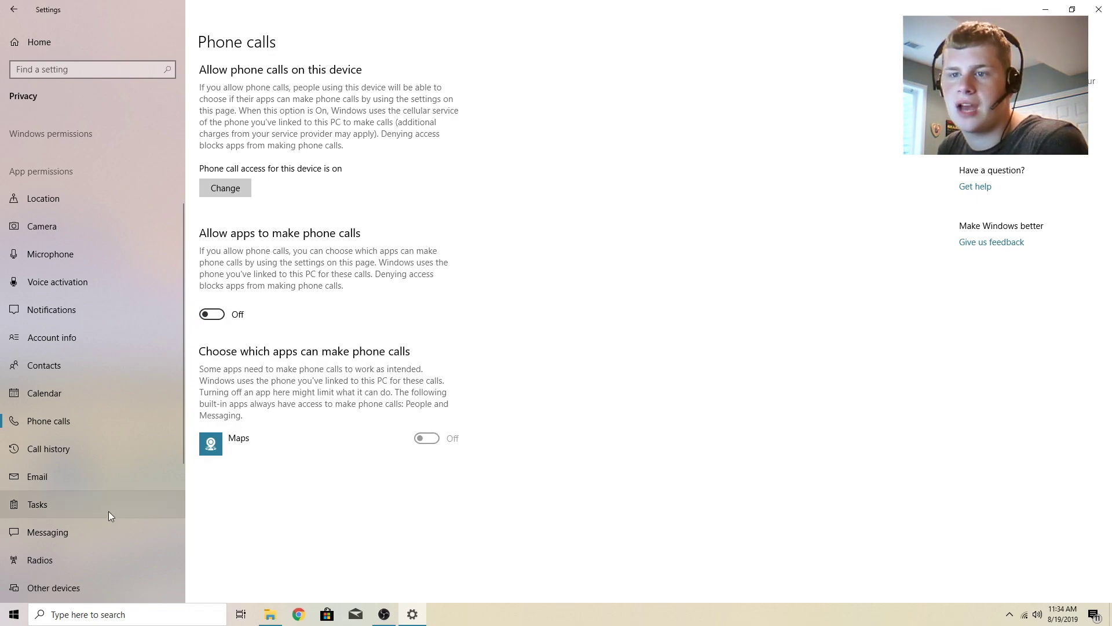
Block apps from accessing call history, then go to the Email permissions.
{"action": "left_click", "coordinate": [104, 444]}
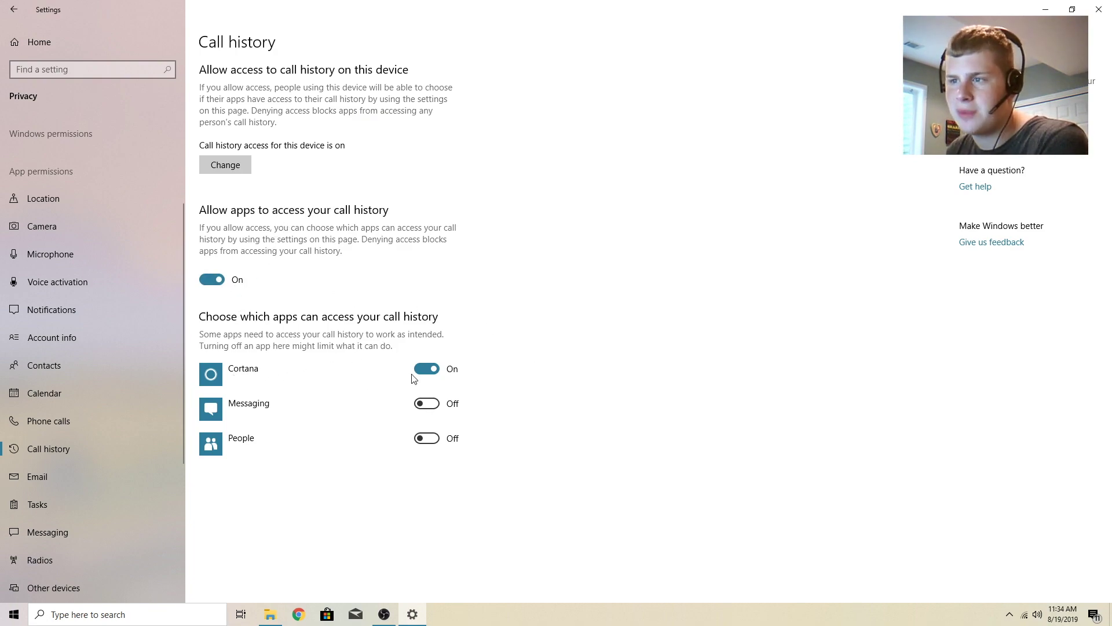
{"action": "left_click", "coordinate": [212, 279]}
{"action": "left_click", "coordinate": [74, 475]}
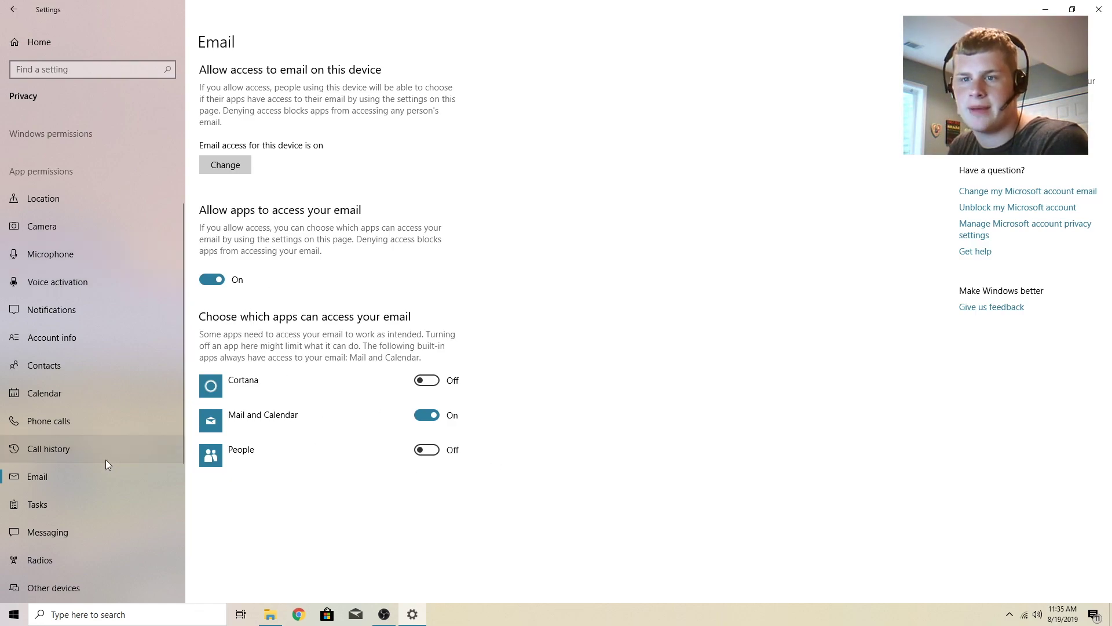
Pass through Tasks and stop apps from reading or sending messages.
{"action": "left_click", "coordinate": [52, 504]}
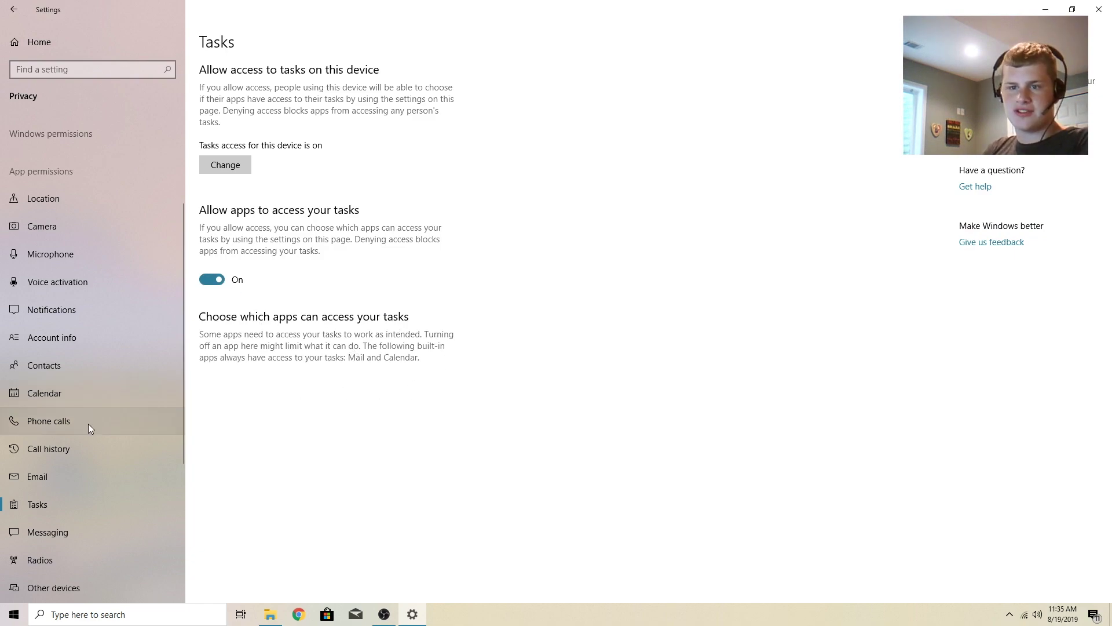
{"action": "left_click", "coordinate": [53, 525]}
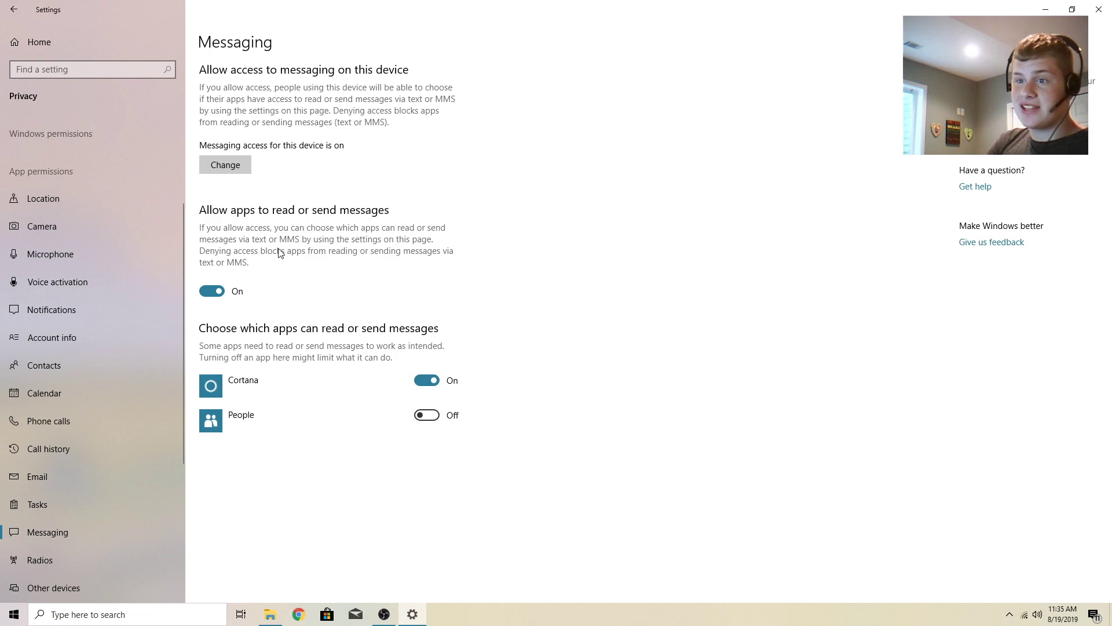
{"action": "left_click", "coordinate": [213, 290]}
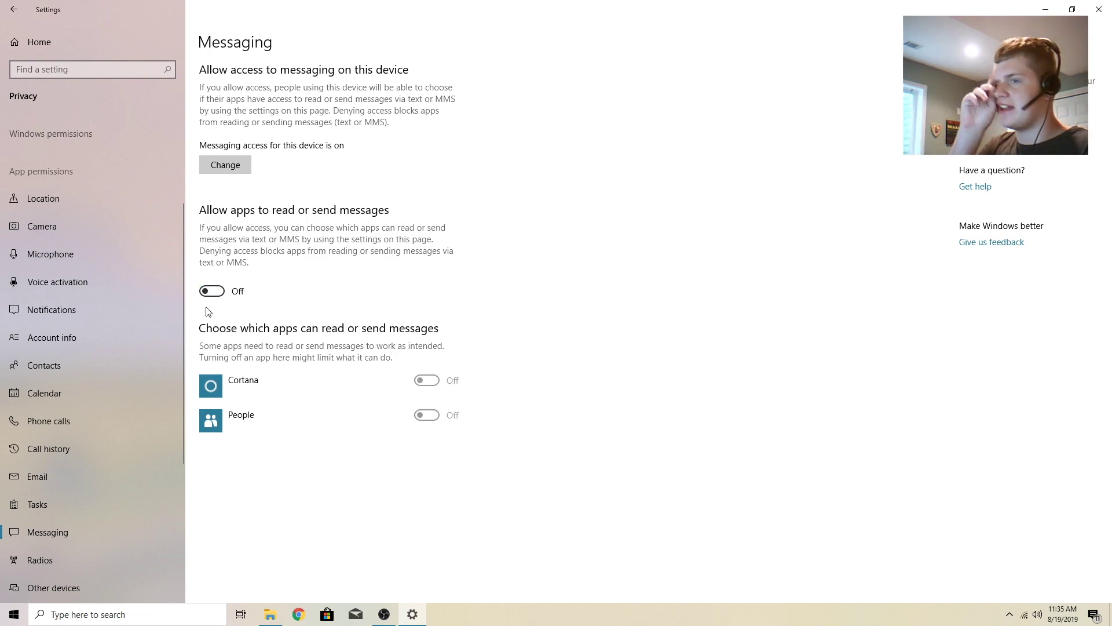
{"action": "scroll", "coordinate": [43, 441], "scroll_direction": "down", "scroll_amount": 4}
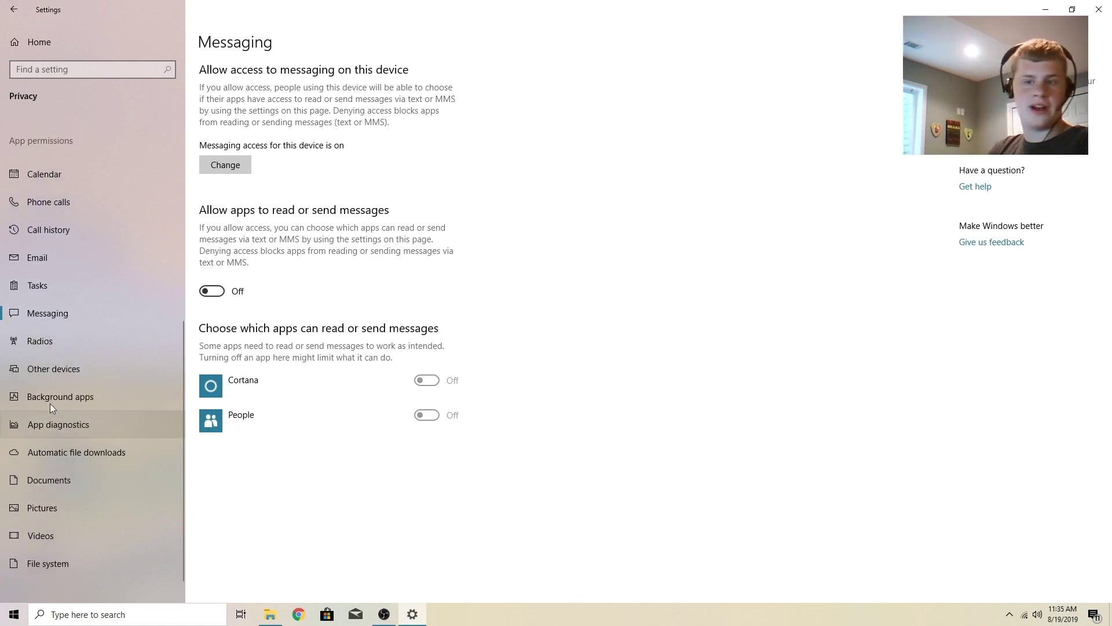
Briefly open the Radios page, return to Messaging, and dismiss the Start menu.
{"action": "left_click", "coordinate": [78, 338]}
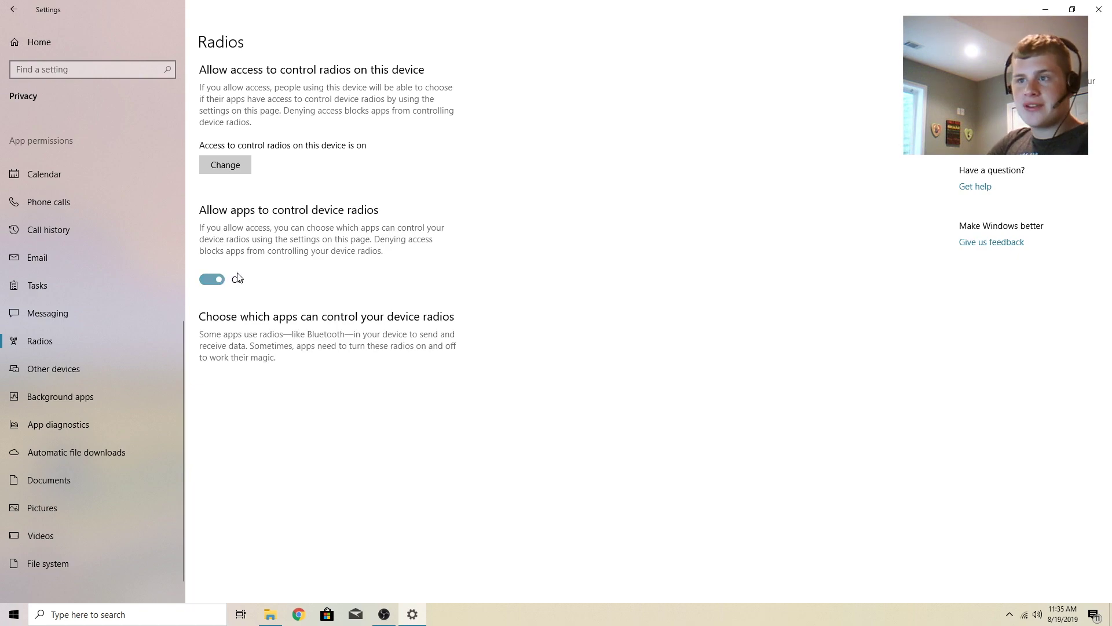
{"action": "left_click", "coordinate": [71, 313]}
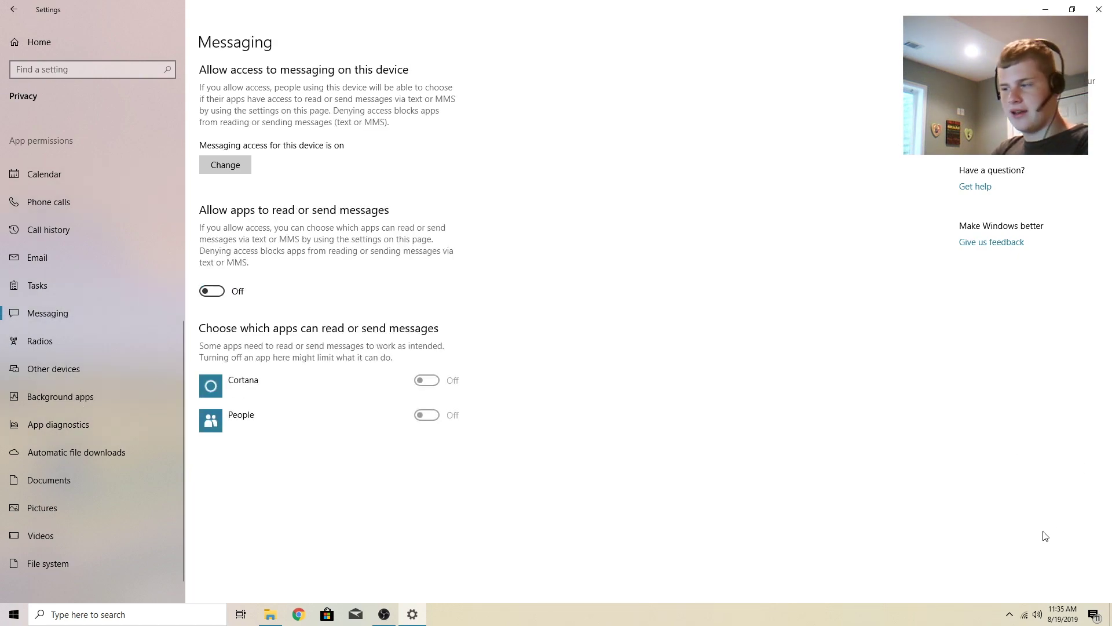
{"action": "left_click", "coordinate": [14, 614]}
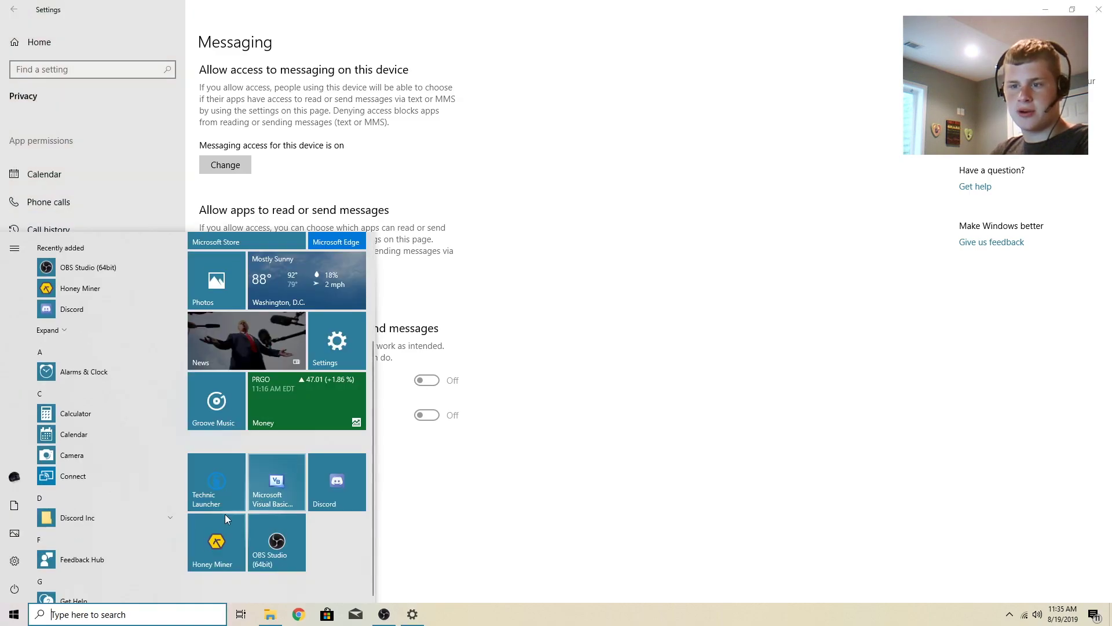
{"action": "left_click", "coordinate": [619, 528]}
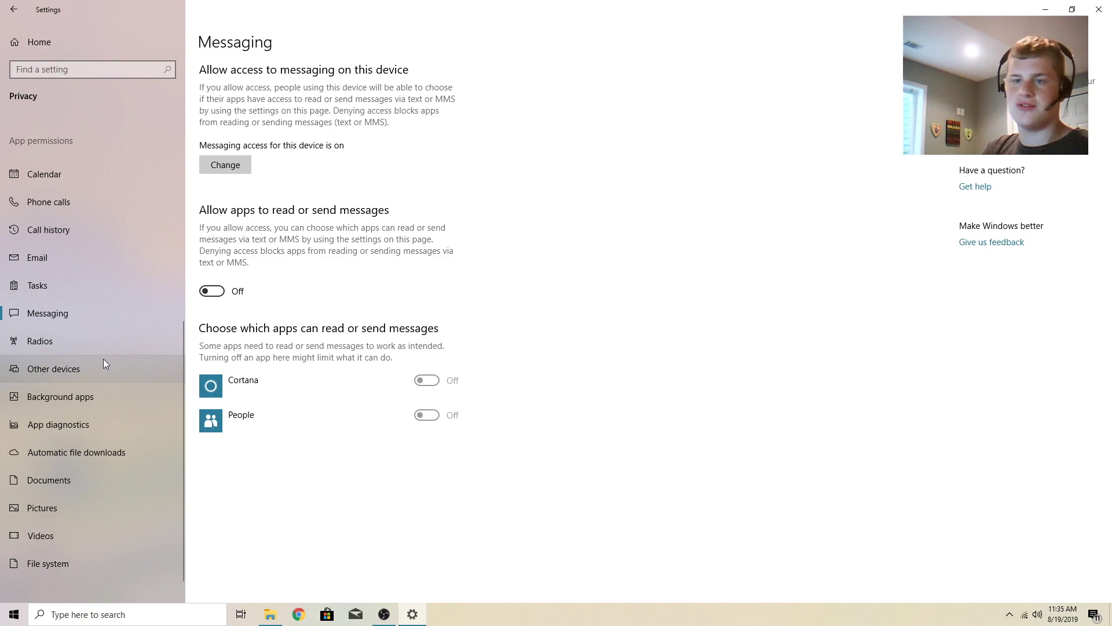
Turn off apps controlling device radios and communicating with unpaired devices, then open Background apps.
{"action": "left_click", "coordinate": [40, 341]}
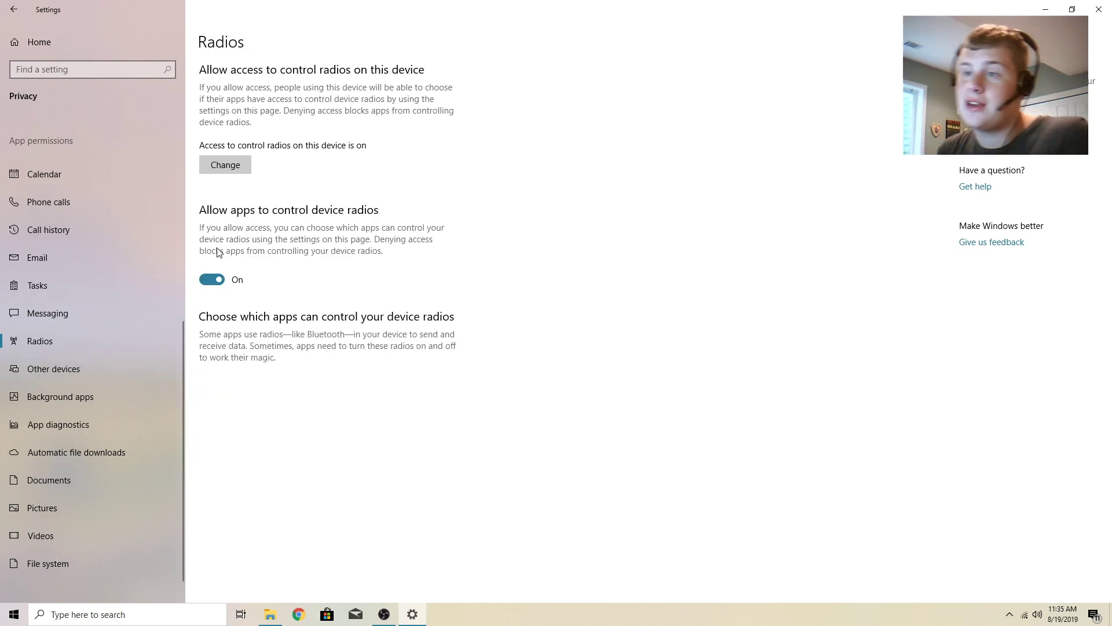
{"action": "left_click", "coordinate": [212, 279]}
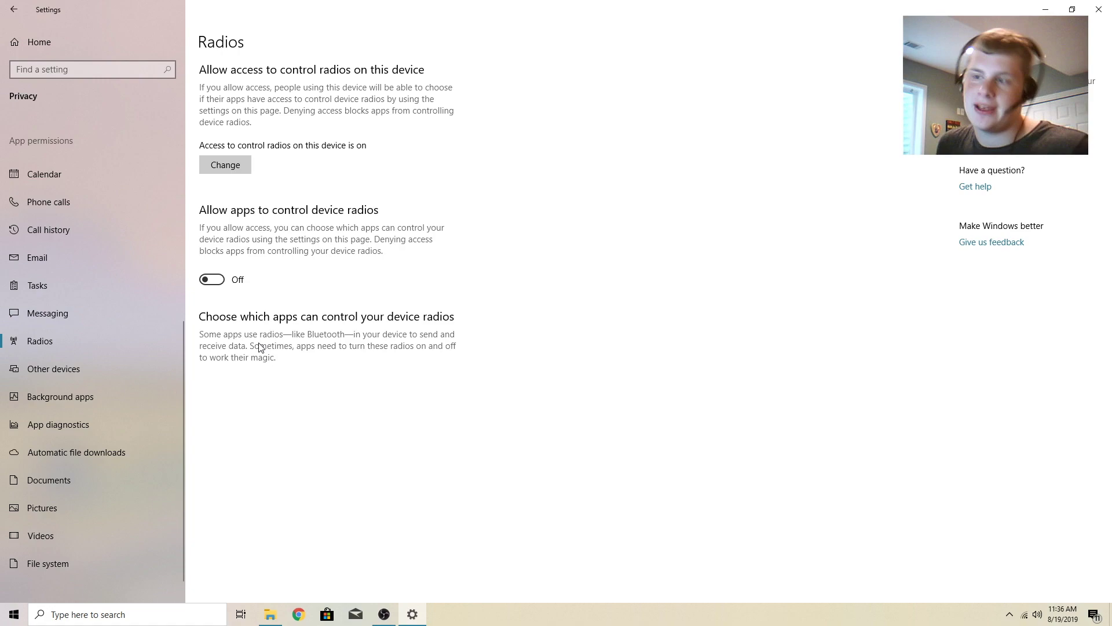
{"action": "left_click", "coordinate": [64, 371]}
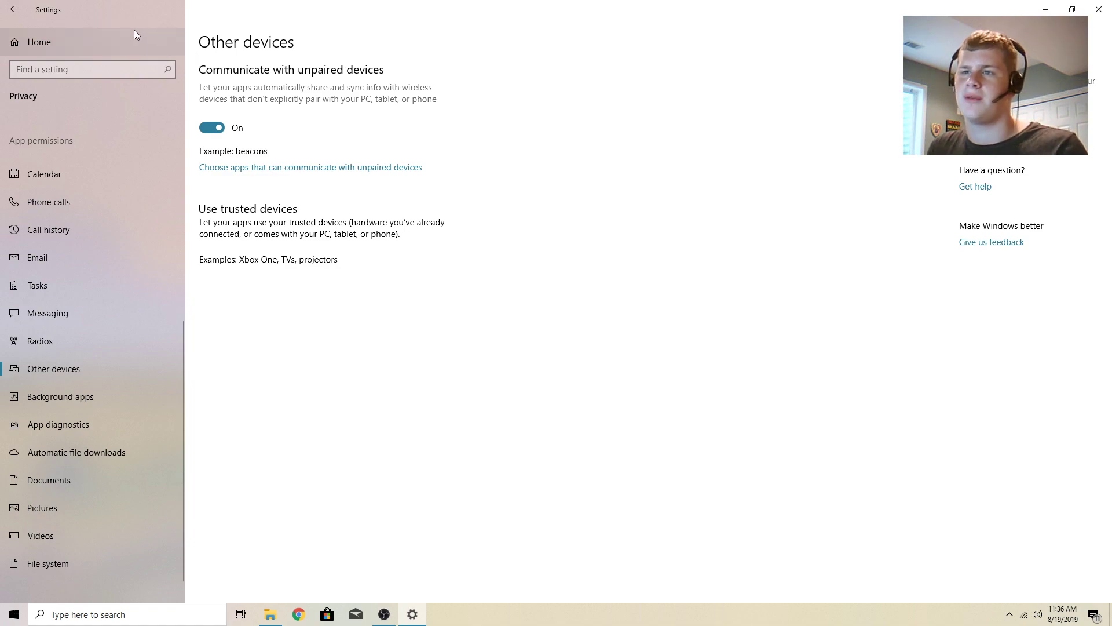
{"action": "left_click", "coordinate": [214, 128]}
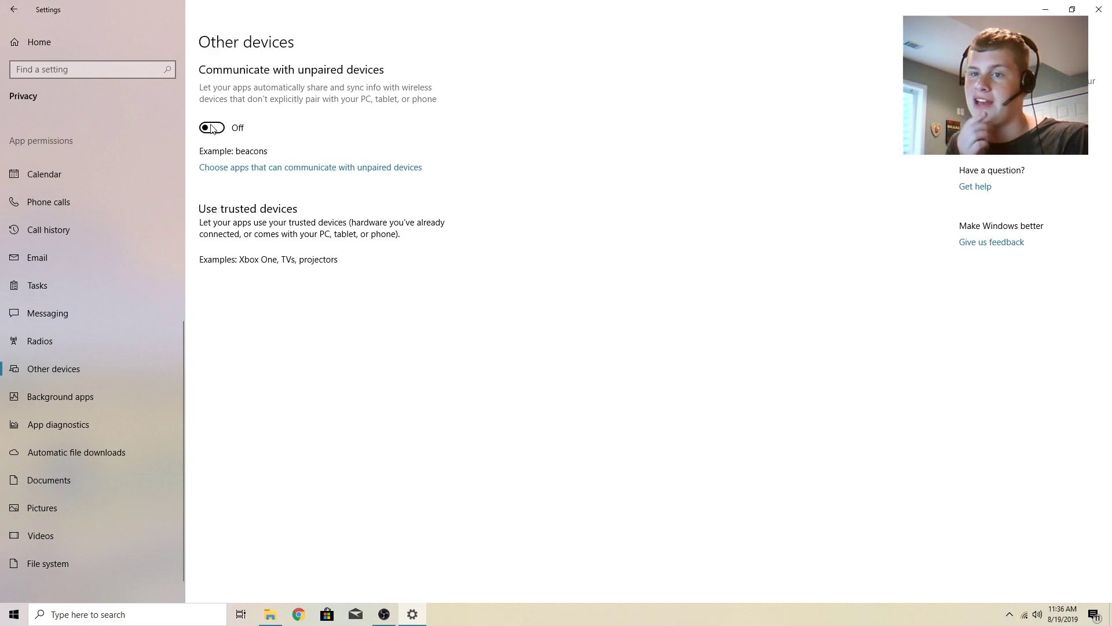
{"action": "left_click", "coordinate": [55, 390]}
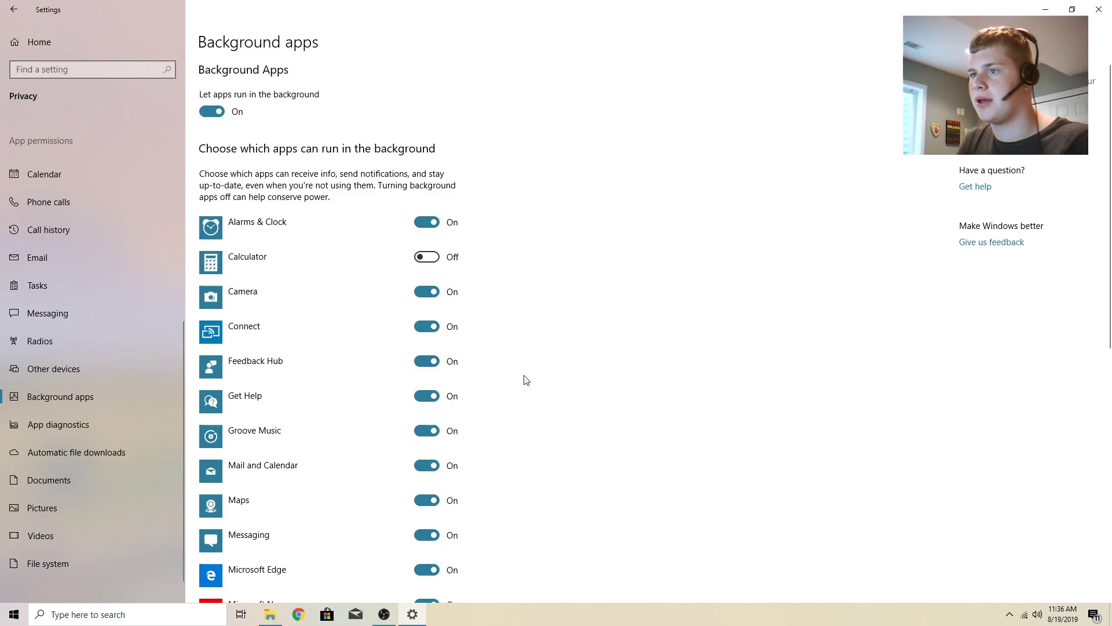
Stop Maps, Microsoft Edge, Paint 3D, People and Print 3D from running in the background.
{"action": "scroll", "coordinate": [378, 407], "scroll_direction": "down", "scroll_amount": 3}
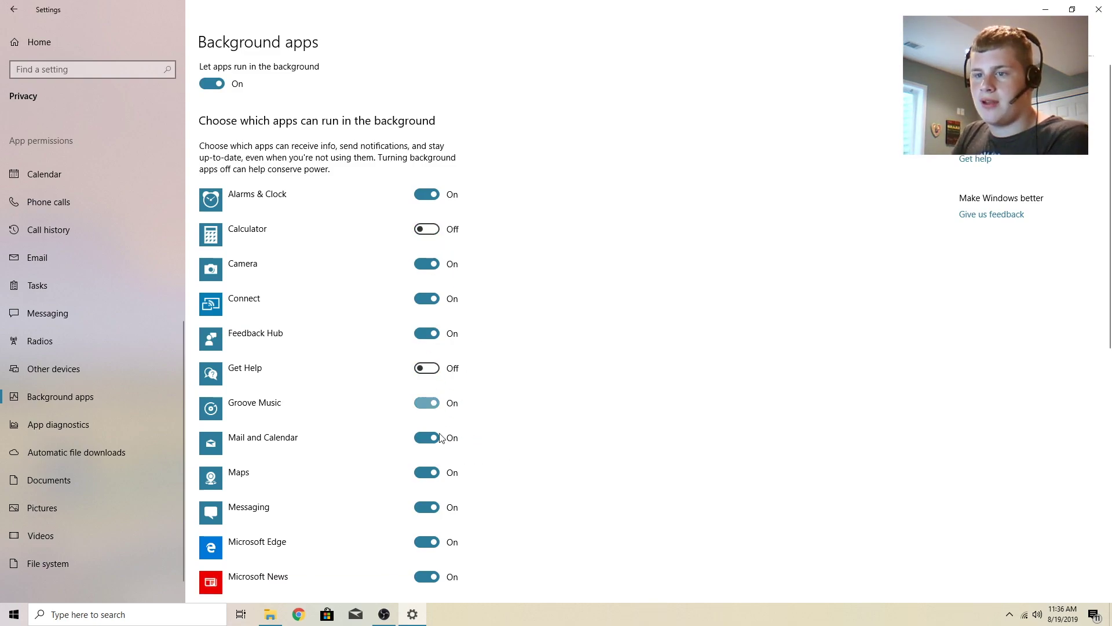
{"action": "left_click", "coordinate": [427, 320]}
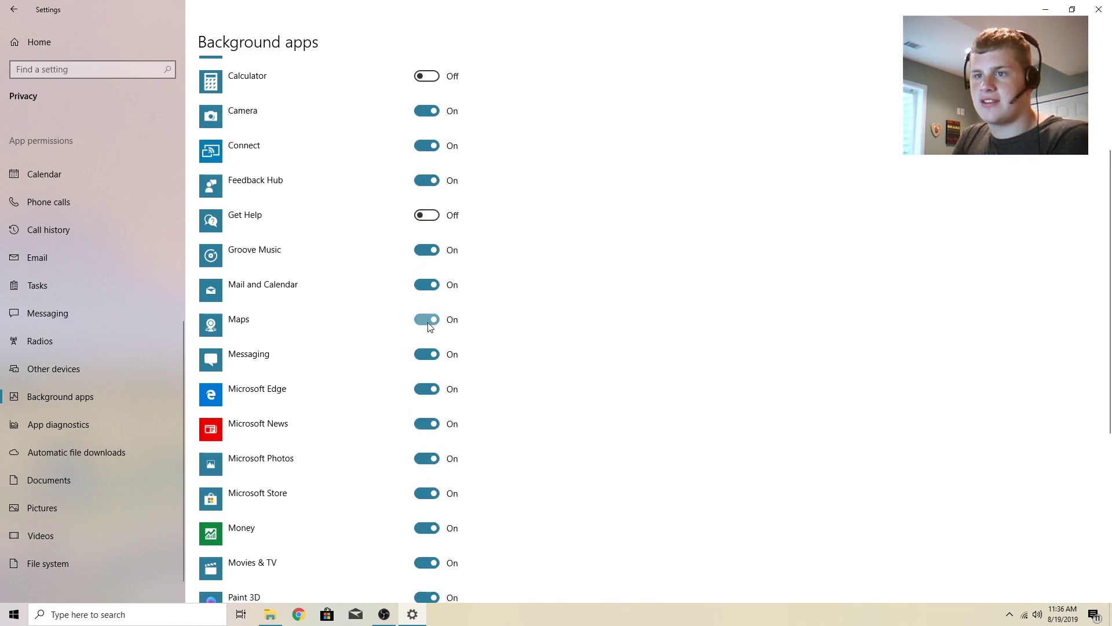
{"action": "left_click", "coordinate": [429, 389]}
{"action": "scroll", "coordinate": [430, 412], "scroll_direction": "down", "scroll_amount": 3}
{"action": "left_click", "coordinate": [427, 417]}
{"action": "left_click", "coordinate": [427, 452]}
{"action": "left_click", "coordinate": [427, 486]}
{"action": "scroll", "coordinate": [427, 486], "scroll_direction": "down", "scroll_amount": 3}
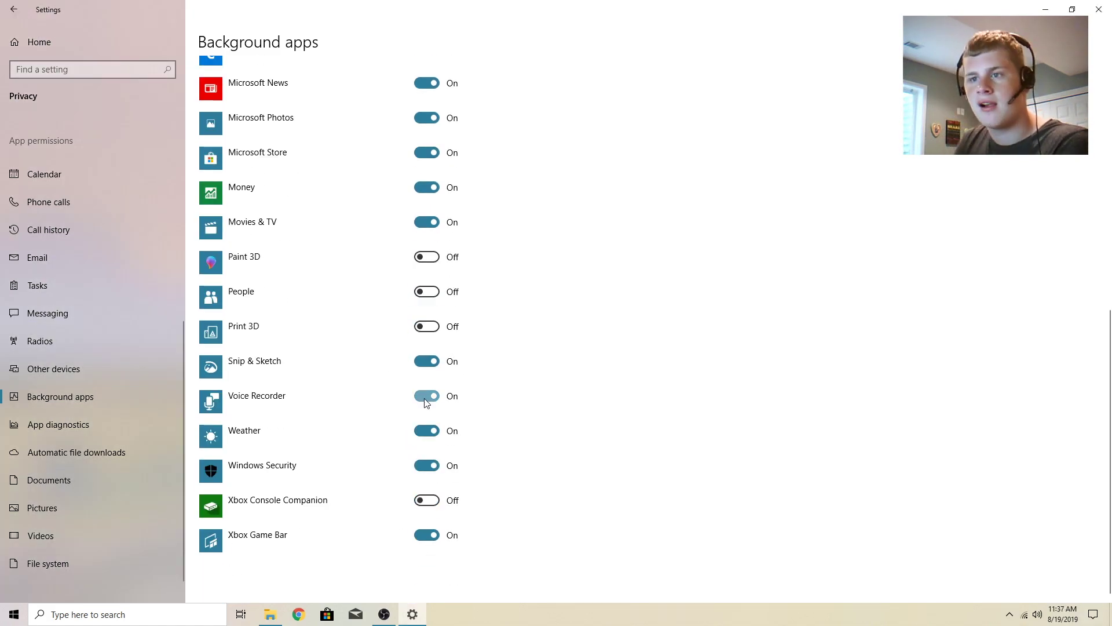
{"action": "scroll", "coordinate": [438, 287], "scroll_direction": "up", "scroll_amount": 6}
{"action": "scroll", "coordinate": [438, 295], "scroll_direction": "down", "scroll_amount": 2}
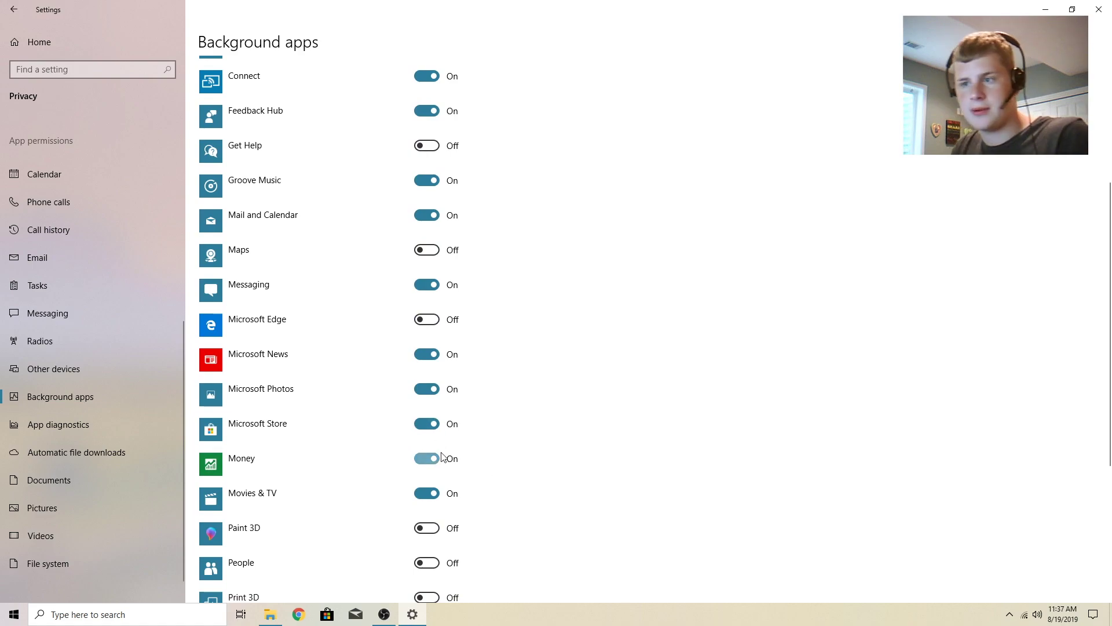
{"action": "scroll", "coordinate": [419, 377], "scroll_direction": "up", "scroll_amount": 3}
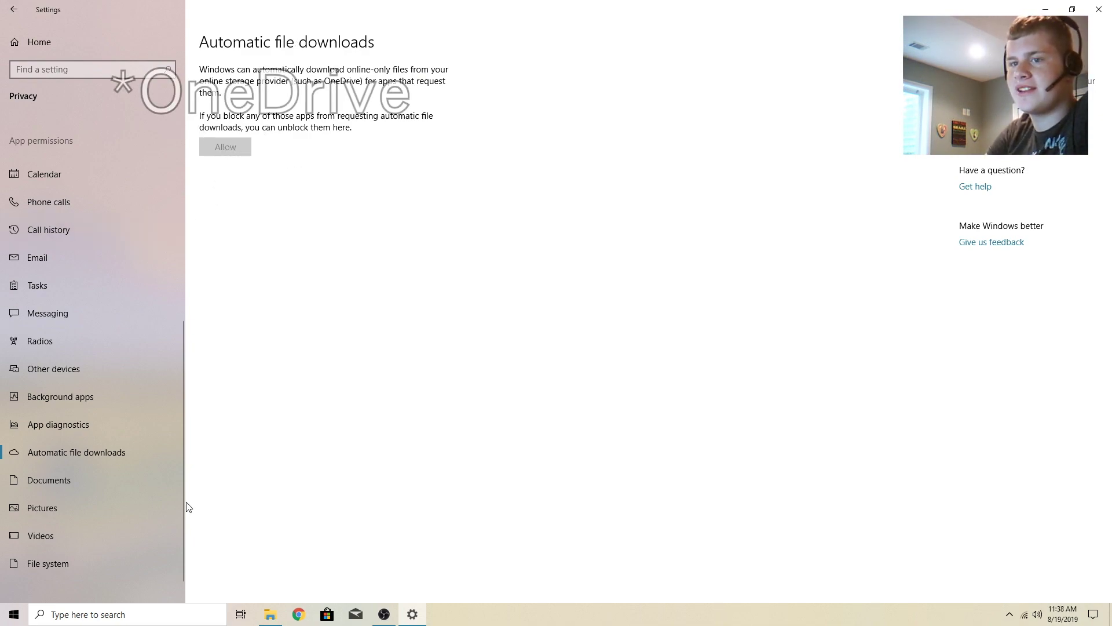
Turn off pictures library access for Microsoft Edge, Cortana and Feedback Hub, then for all apps.
{"action": "left_click", "coordinate": [87, 478]}
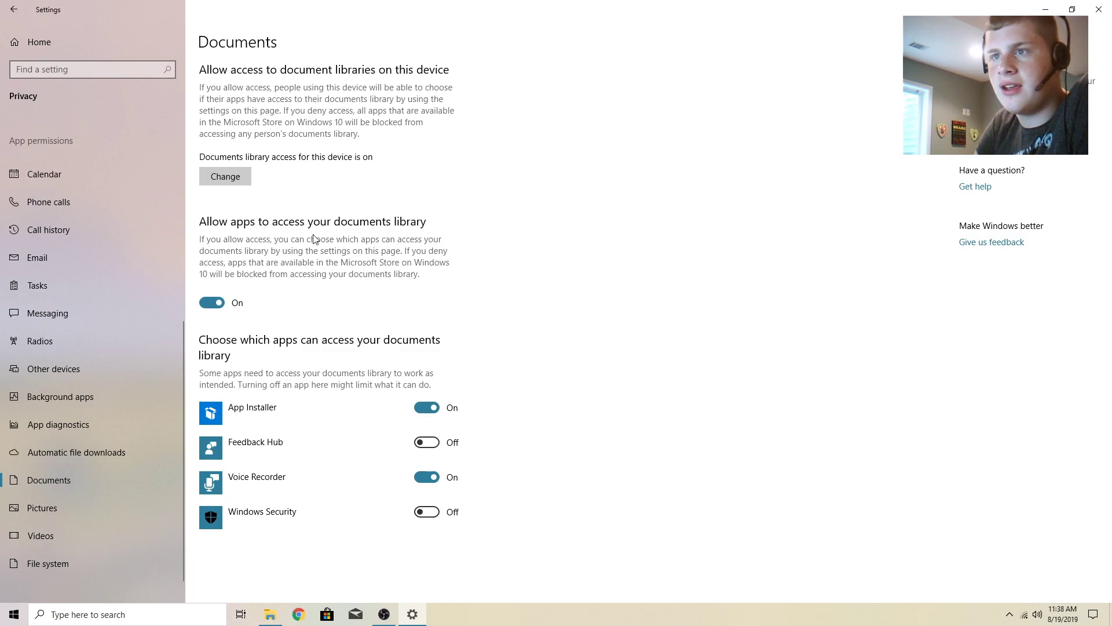
{"action": "left_click", "coordinate": [32, 508]}
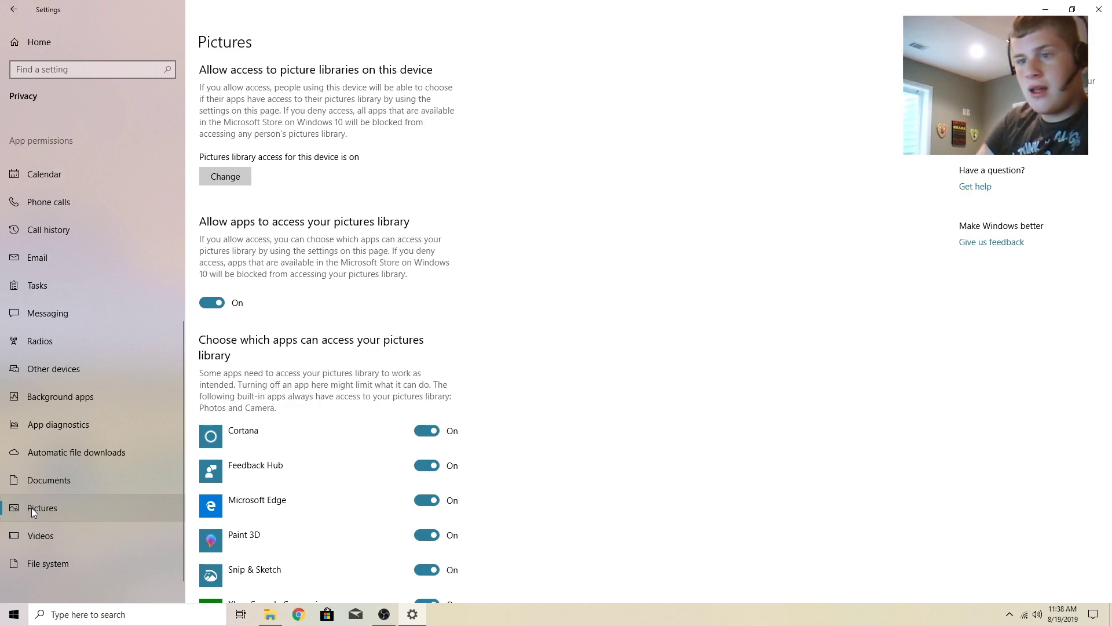
{"action": "scroll", "coordinate": [258, 428], "scroll_direction": "down", "scroll_amount": 2}
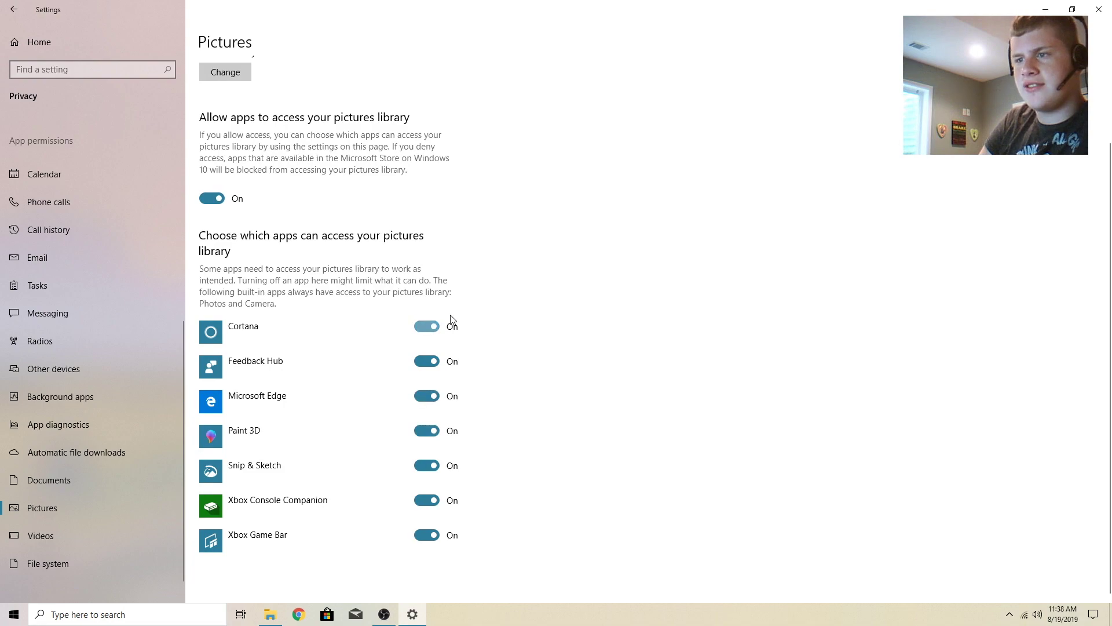
{"action": "left_click", "coordinate": [423, 398]}
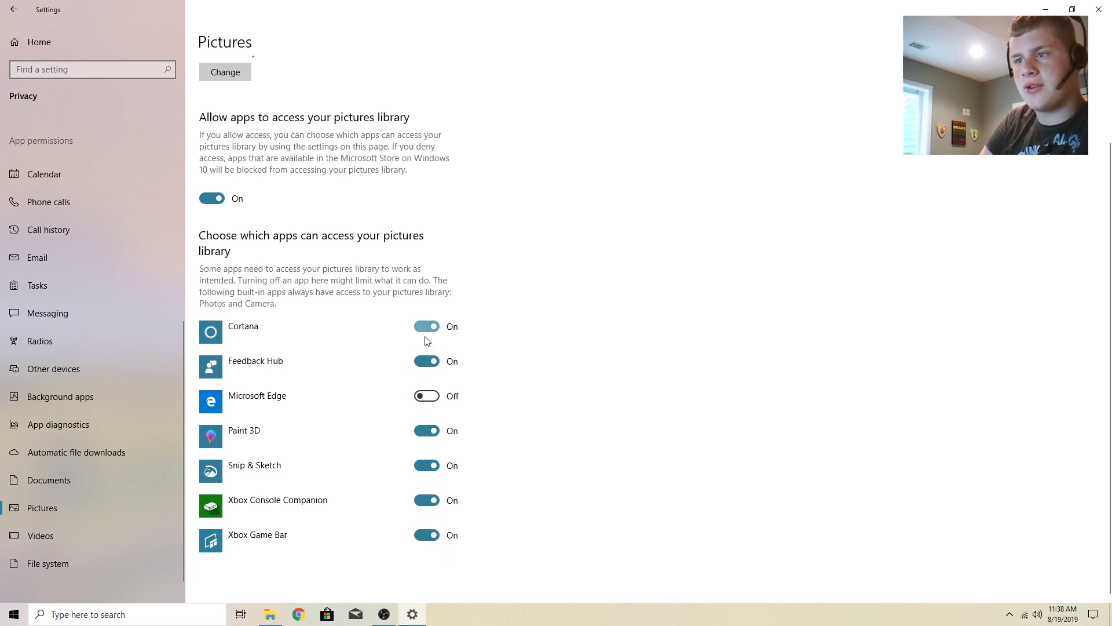
{"action": "left_click", "coordinate": [426, 328]}
{"action": "left_click", "coordinate": [429, 357]}
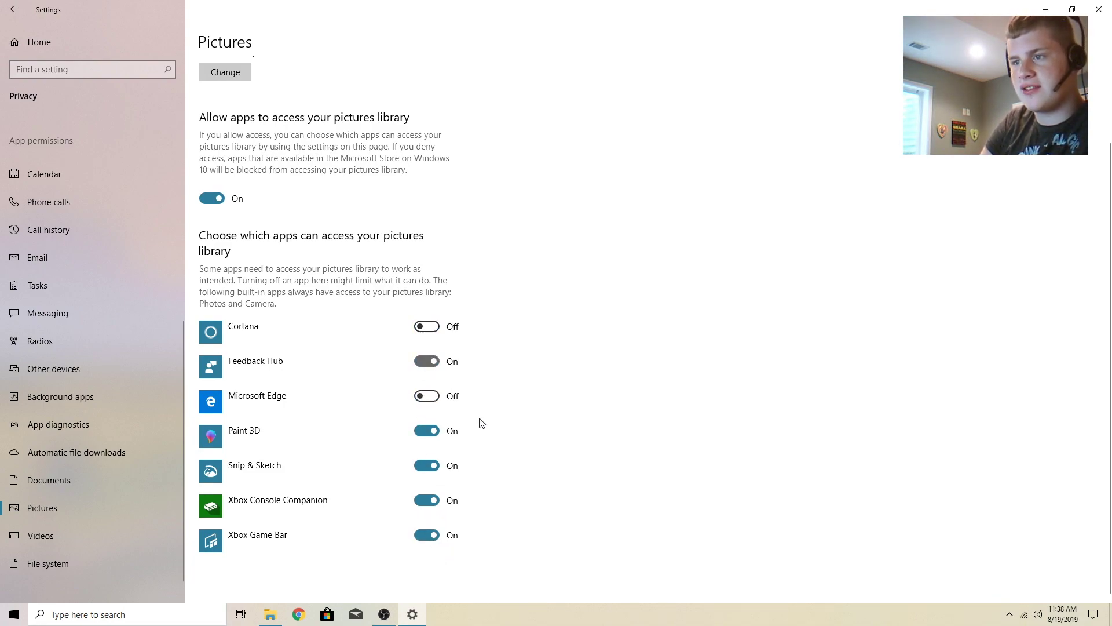
{"action": "left_click", "coordinate": [436, 369]}
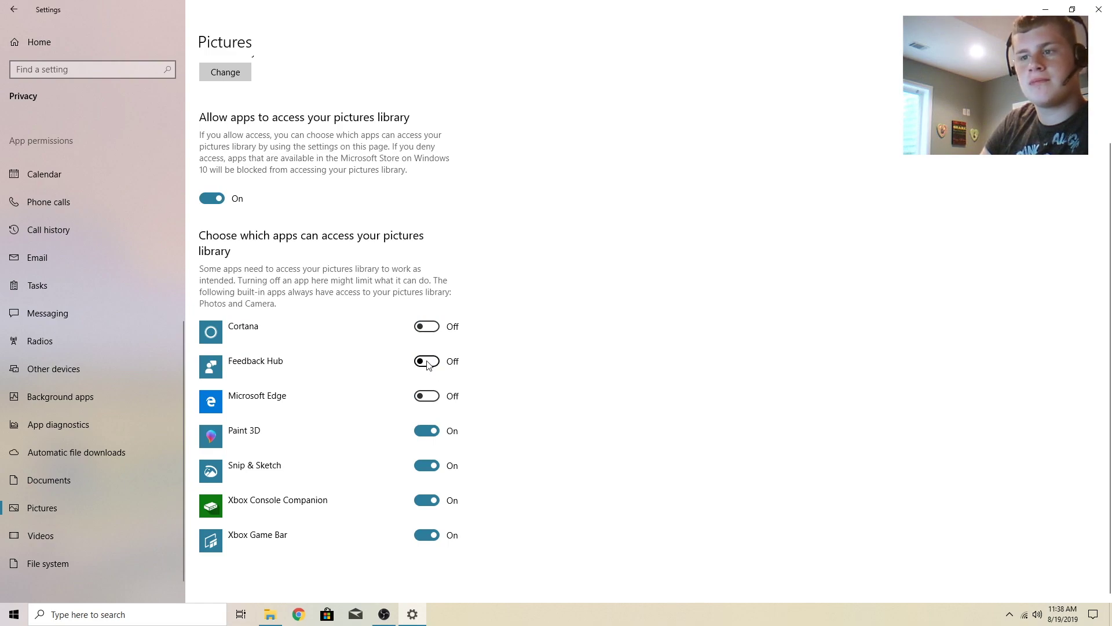
{"action": "left_click", "coordinate": [210, 197]}
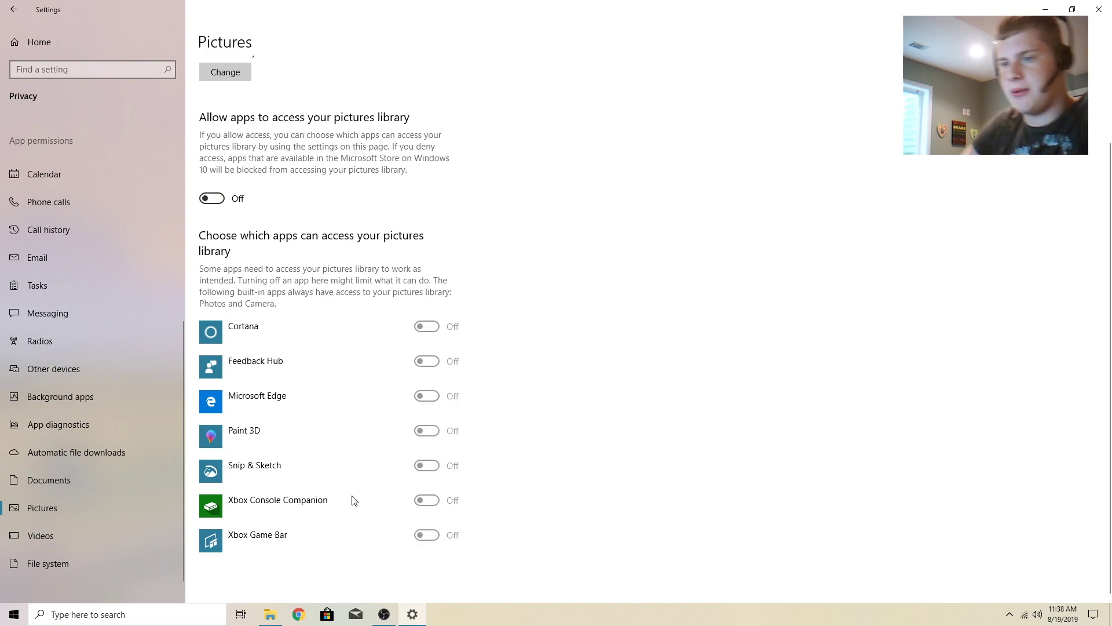
Review the Videos library permissions, then open the File system privacy page.
{"action": "left_click", "coordinate": [34, 534]}
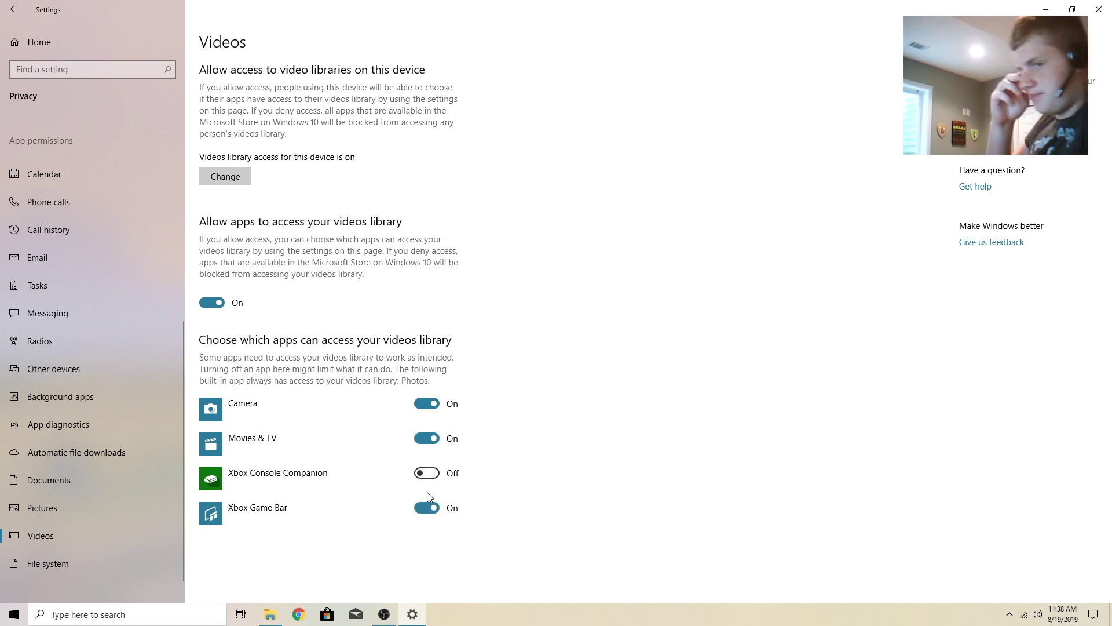
{"action": "left_click", "coordinate": [44, 554]}
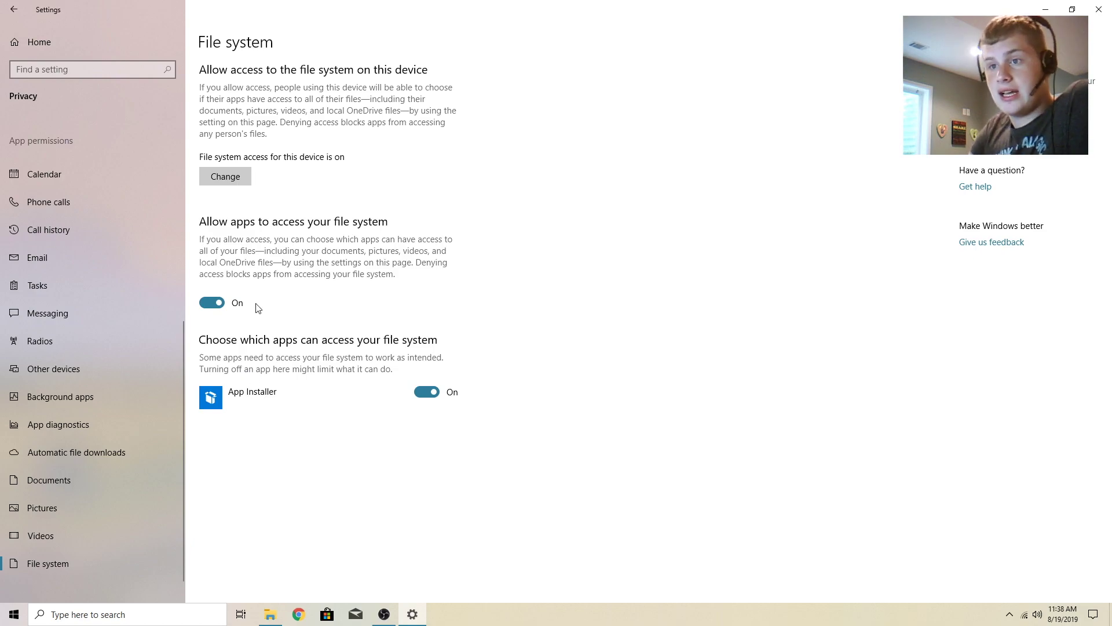
{"action": "scroll", "coordinate": [118, 237], "scroll_direction": "up", "scroll_amount": 5}
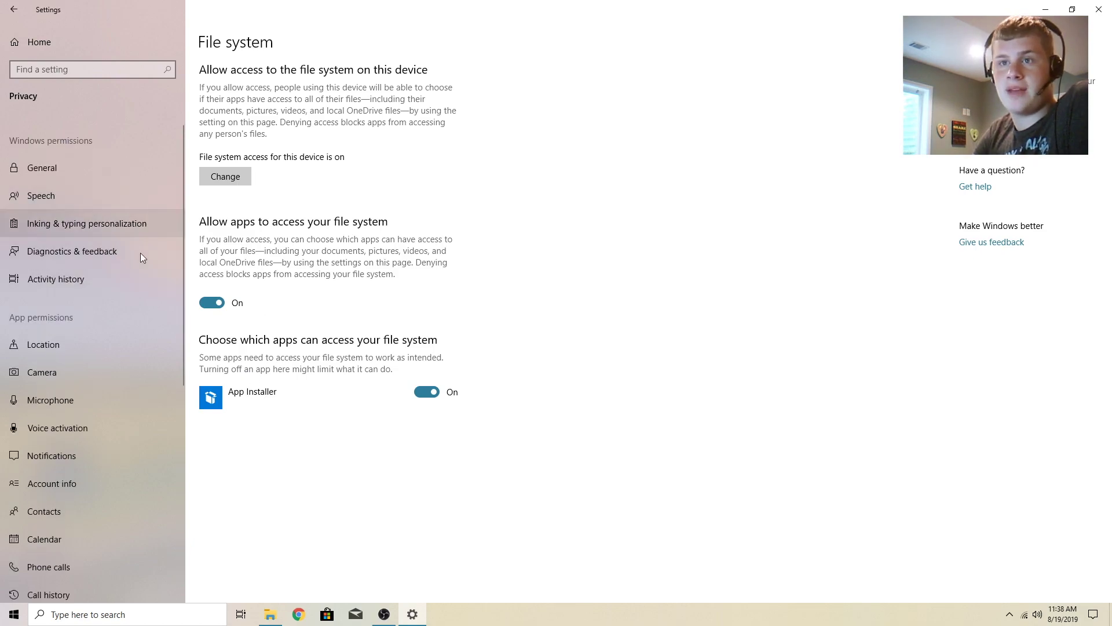